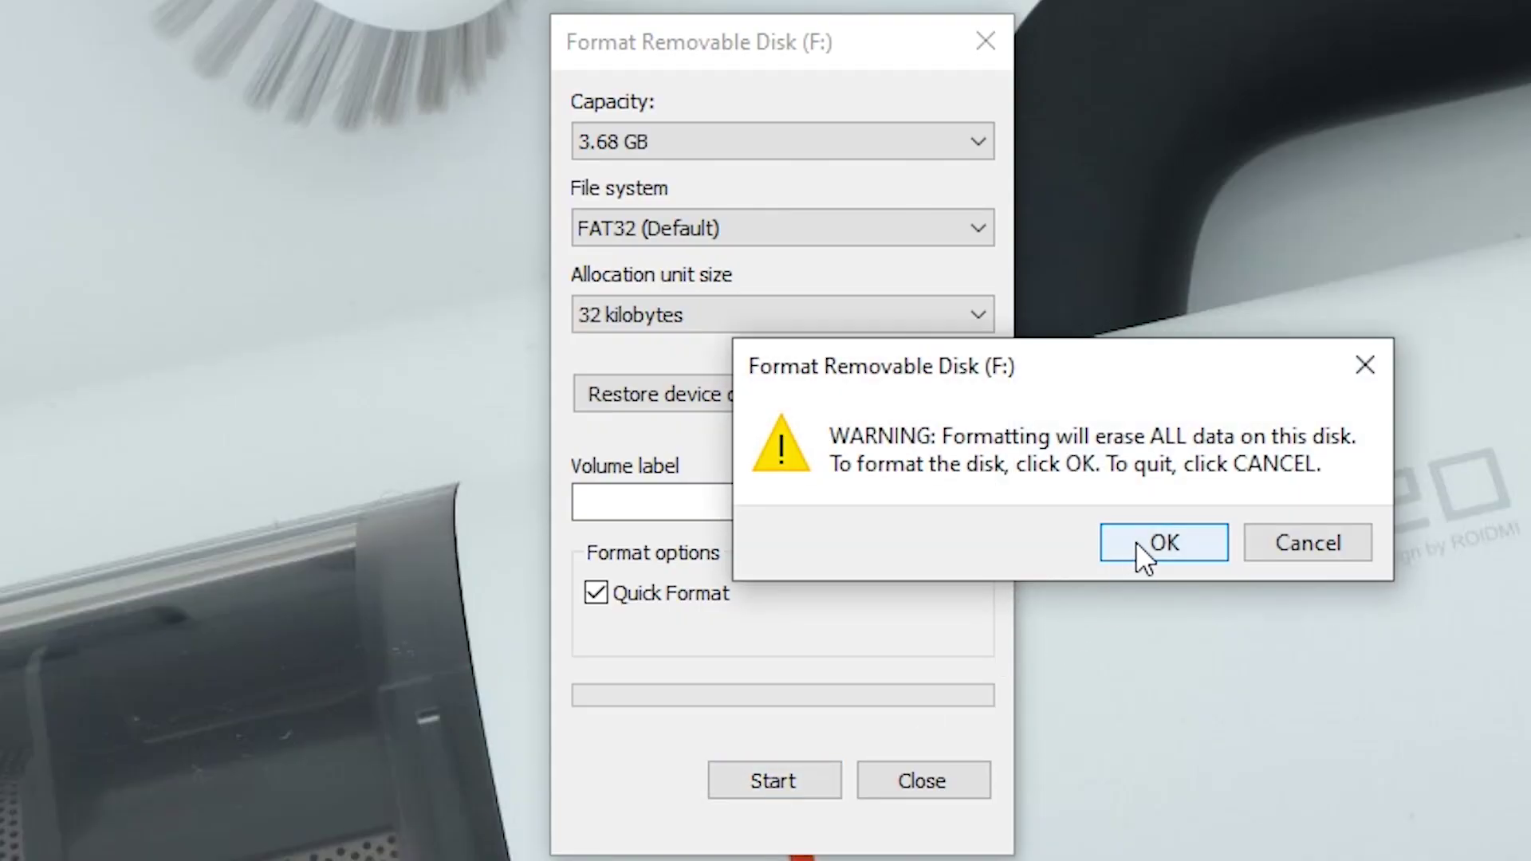
Step: Confirm the warning to quick-format the 3.68 GB disk F: as FAT32
{"action": "left_click", "coordinate": [1135, 542]}
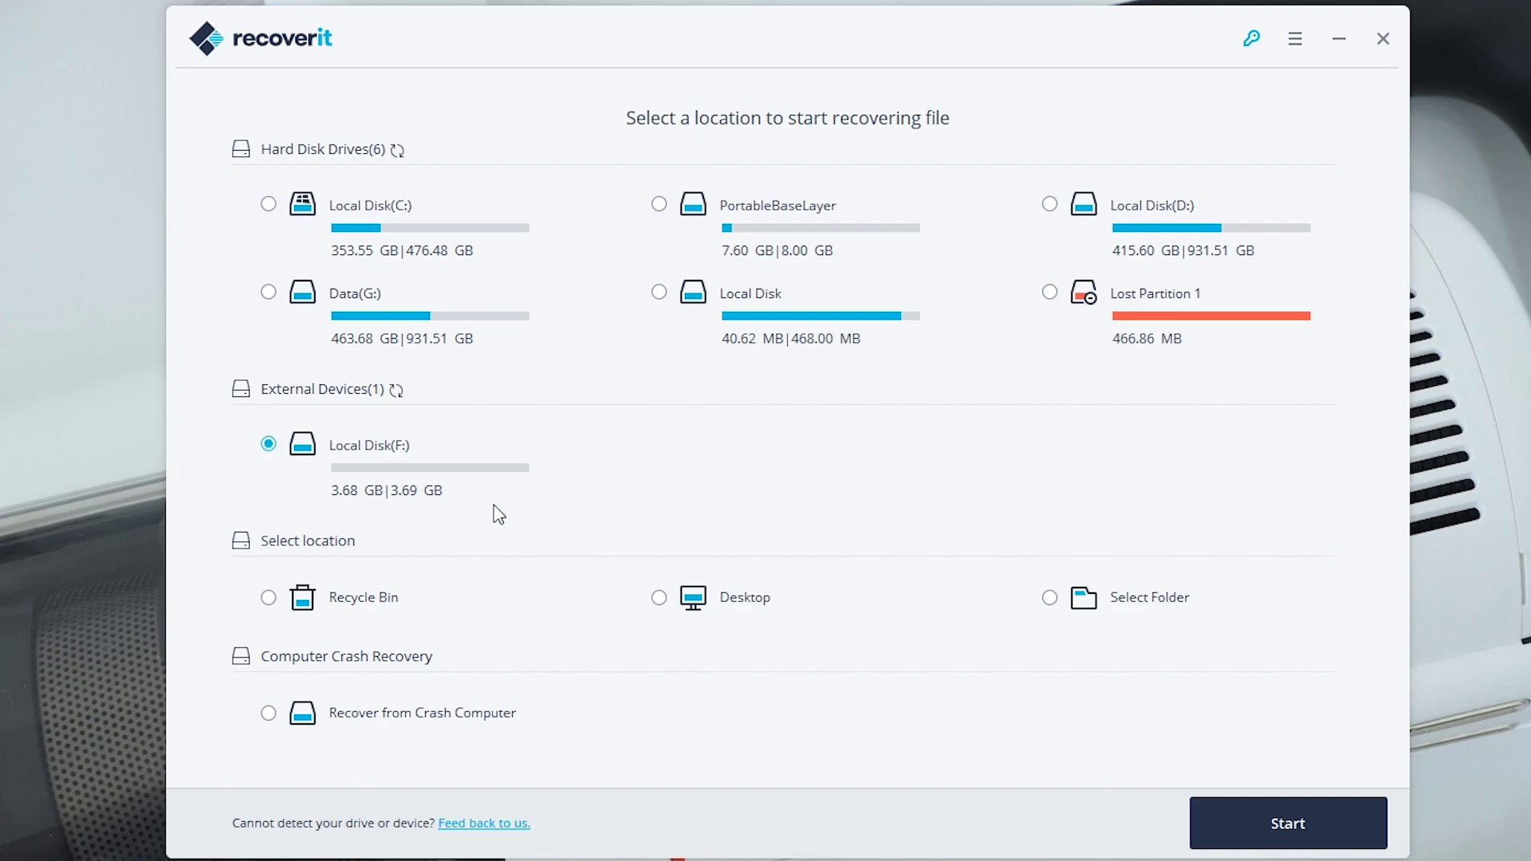
Step: Start scanning the selected Local Disk (F:) for lost files
{"action": "left_click", "coordinate": [1264, 811]}
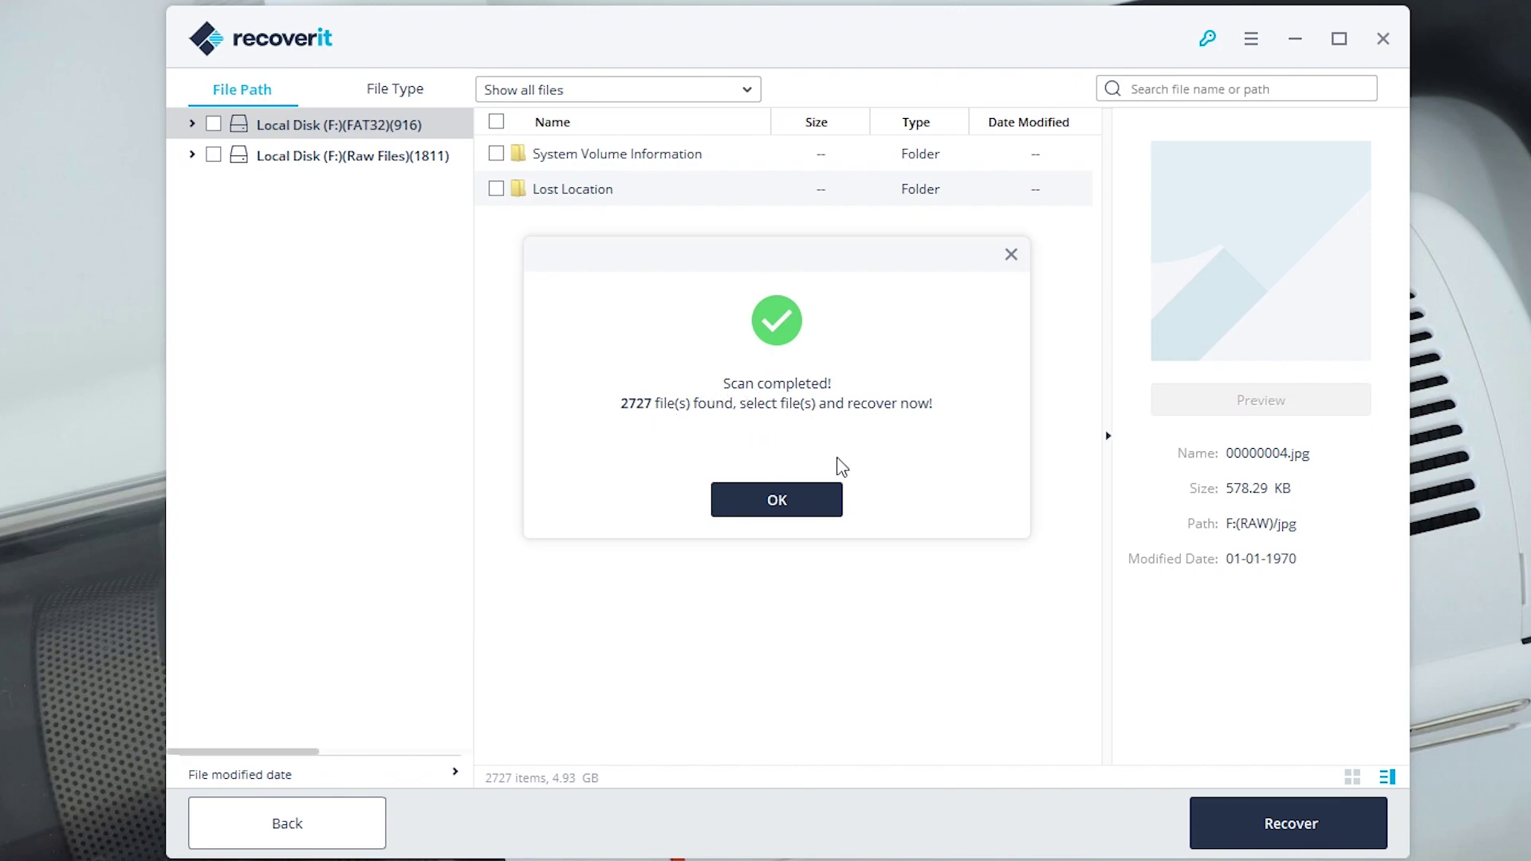
Step: Dismiss the scan notice and list the recovered JPG photos under File Type > Photo
{"action": "left_click", "coordinate": [798, 493]}
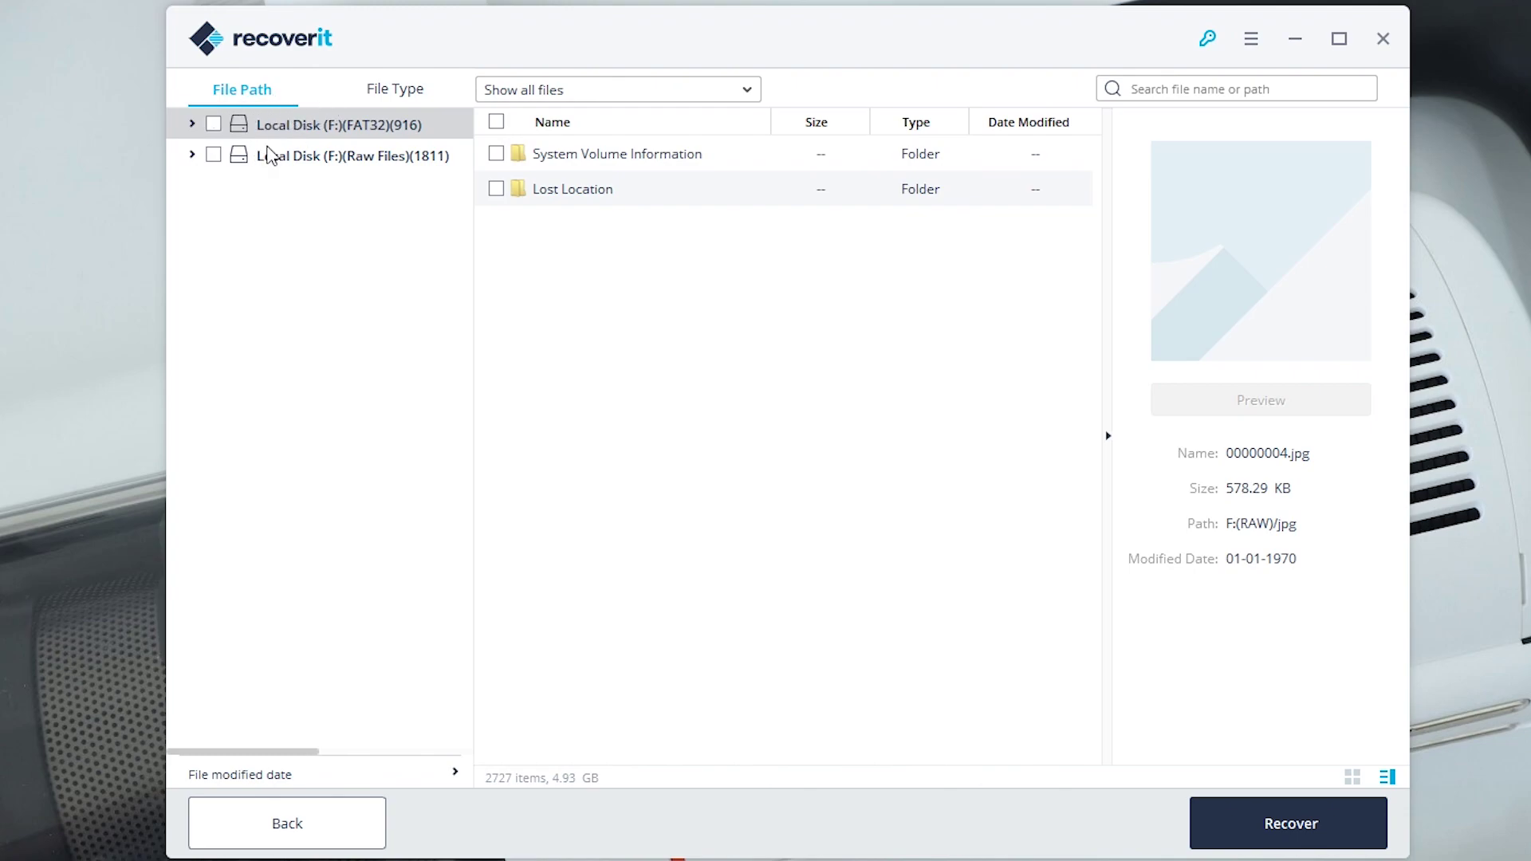
{"action": "left_click", "coordinate": [380, 100]}
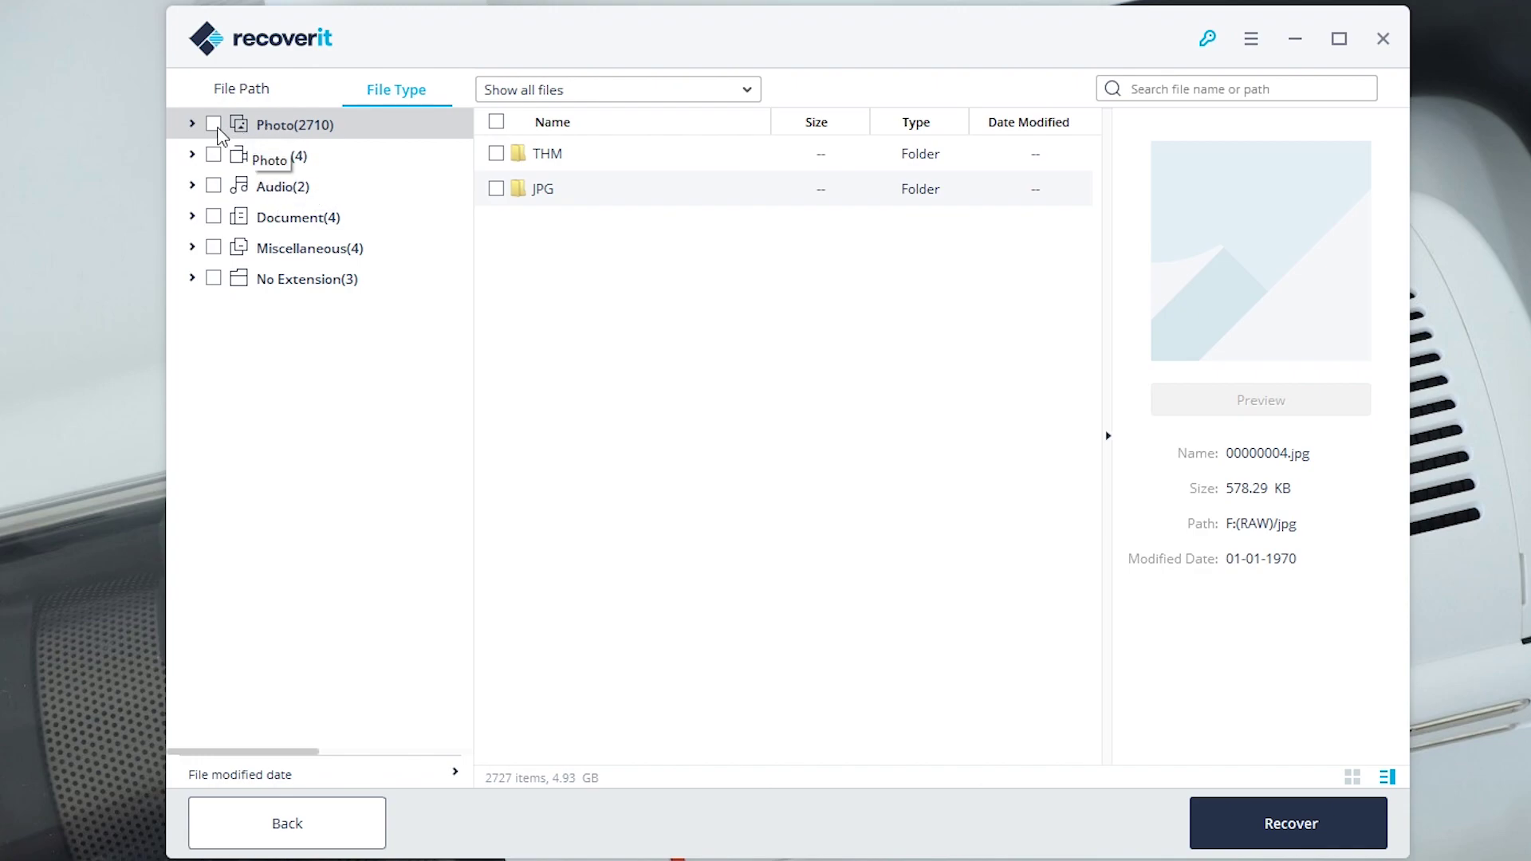
{"action": "left_click", "coordinate": [192, 124]}
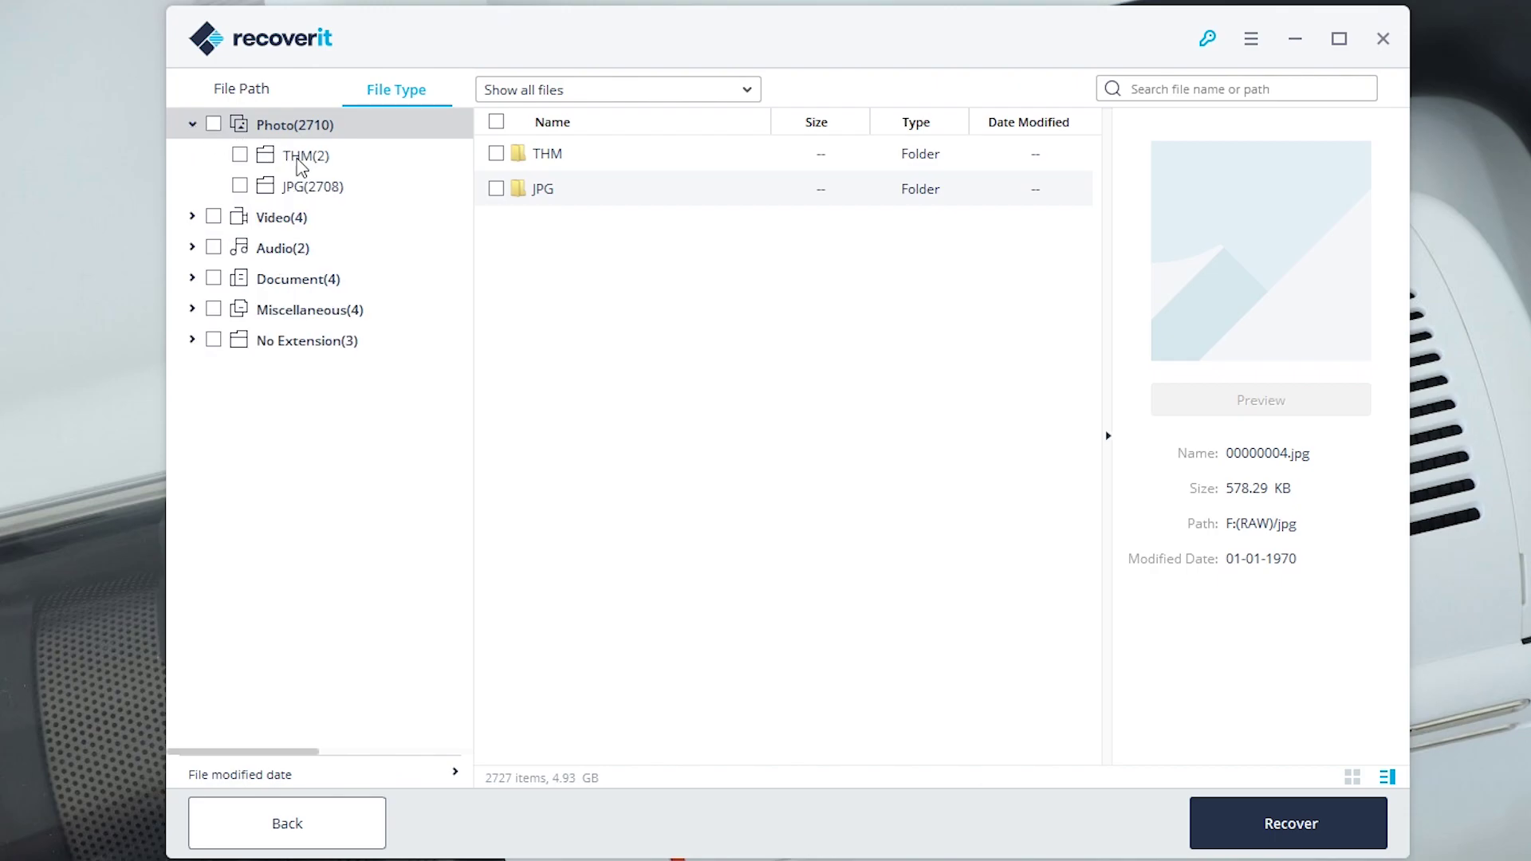
{"action": "left_click", "coordinate": [306, 192]}
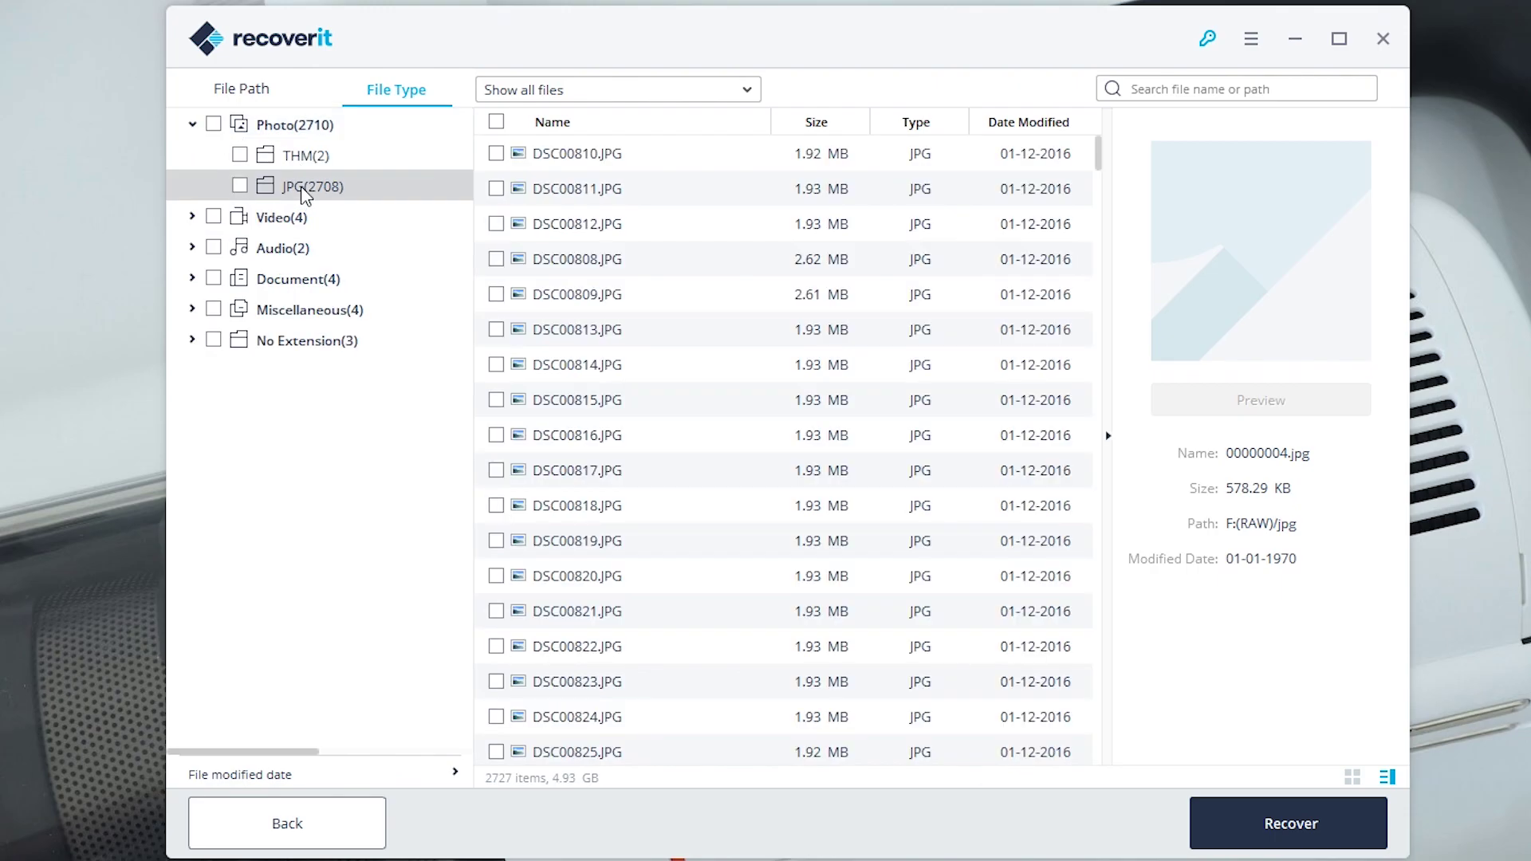
Step: Preview photos DSC00812, DSC00836, DSC00838, DSC00861 and DSC00892.JPG
{"action": "left_click", "coordinate": [590, 230]}
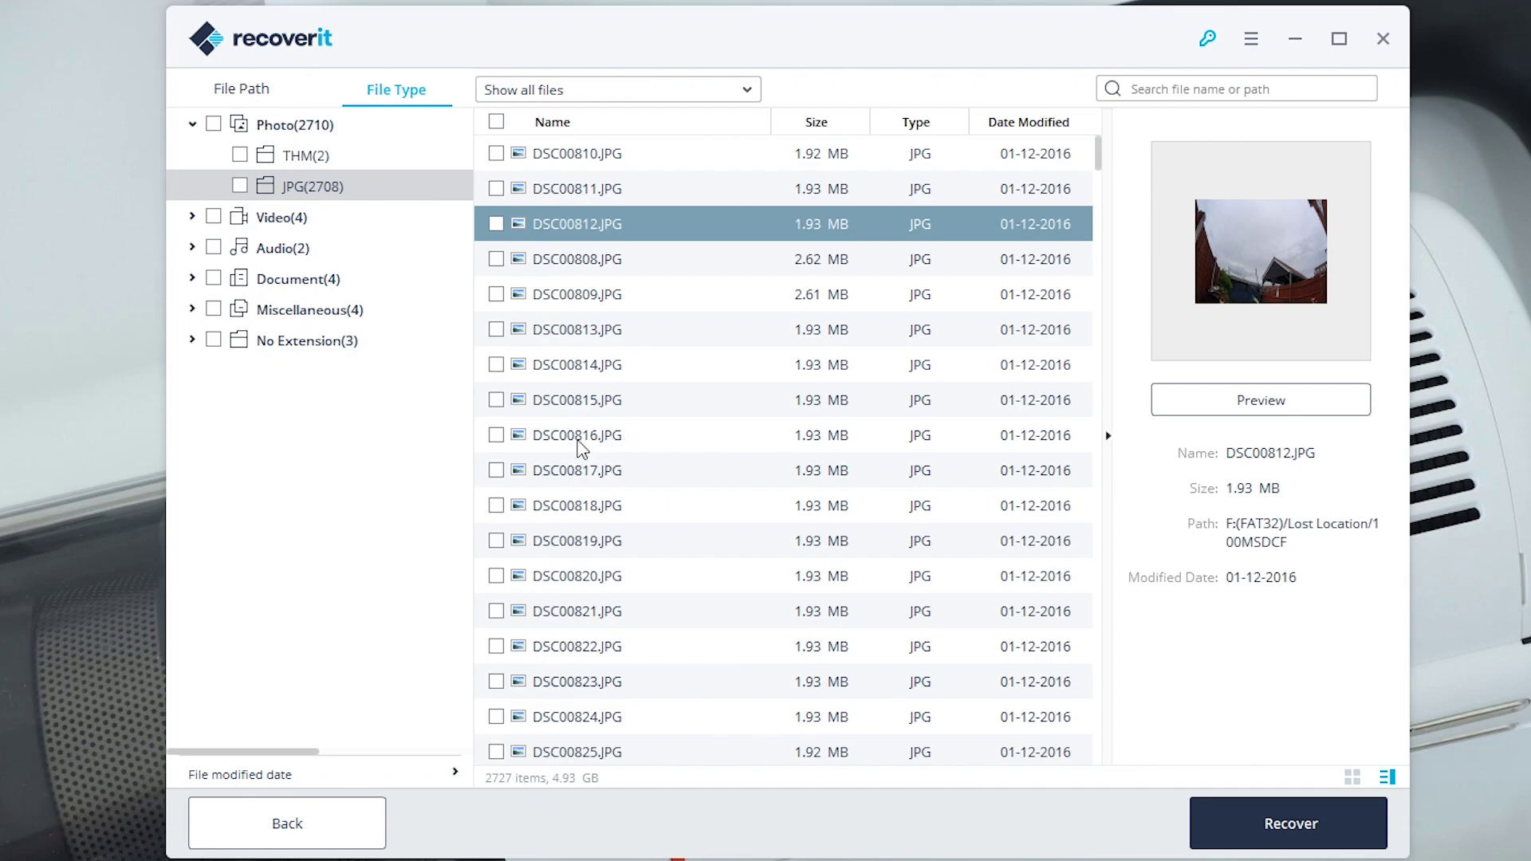
{"action": "scroll", "coordinate": [579, 441], "scroll_direction": "down", "scroll_amount": 6}
{"action": "left_click", "coordinate": [569, 479]}
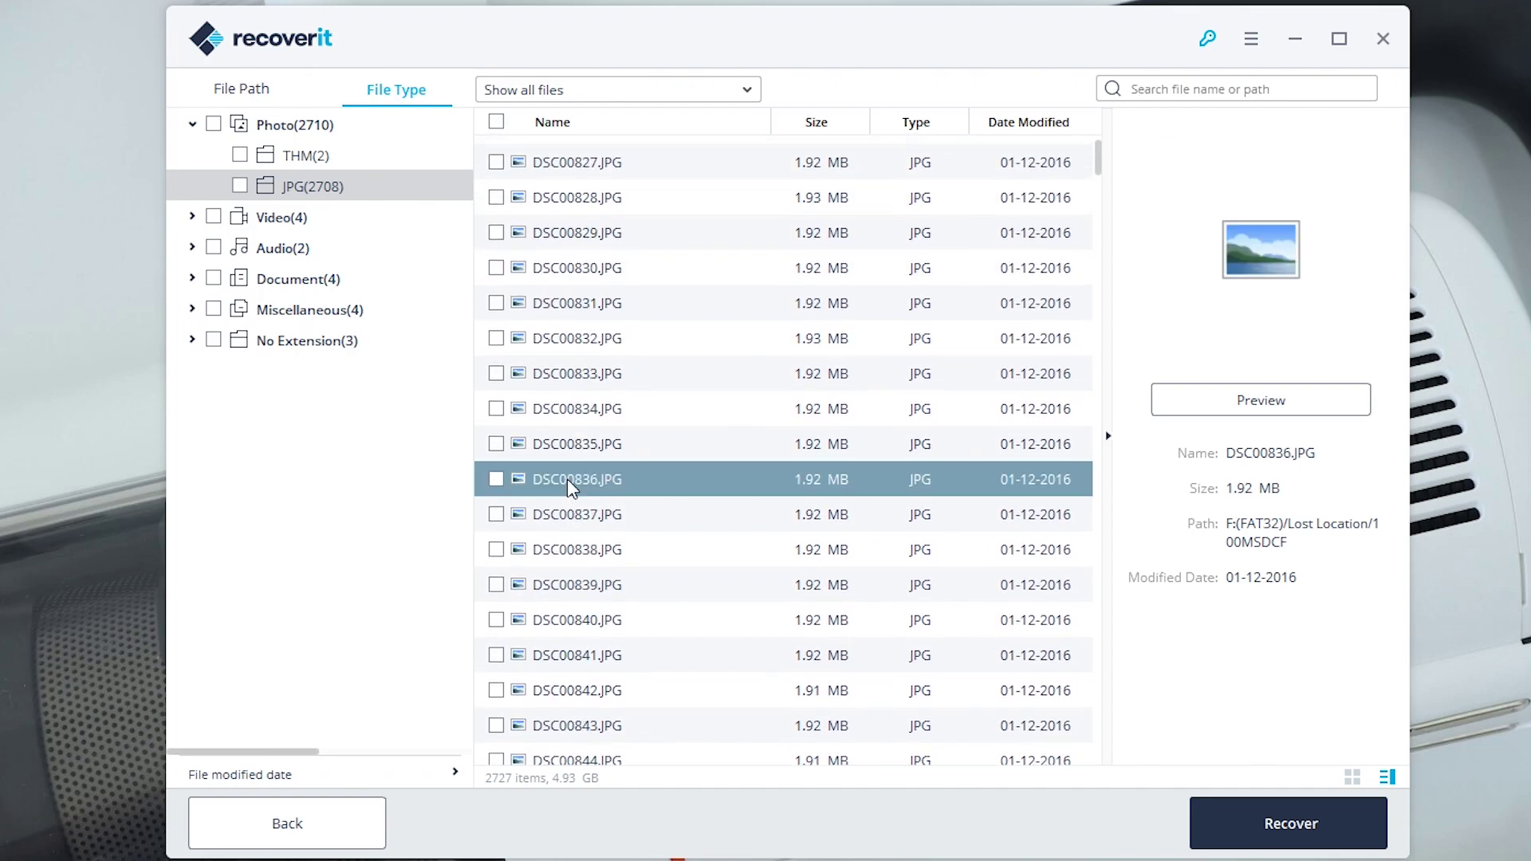
{"action": "left_click", "coordinate": [560, 558]}
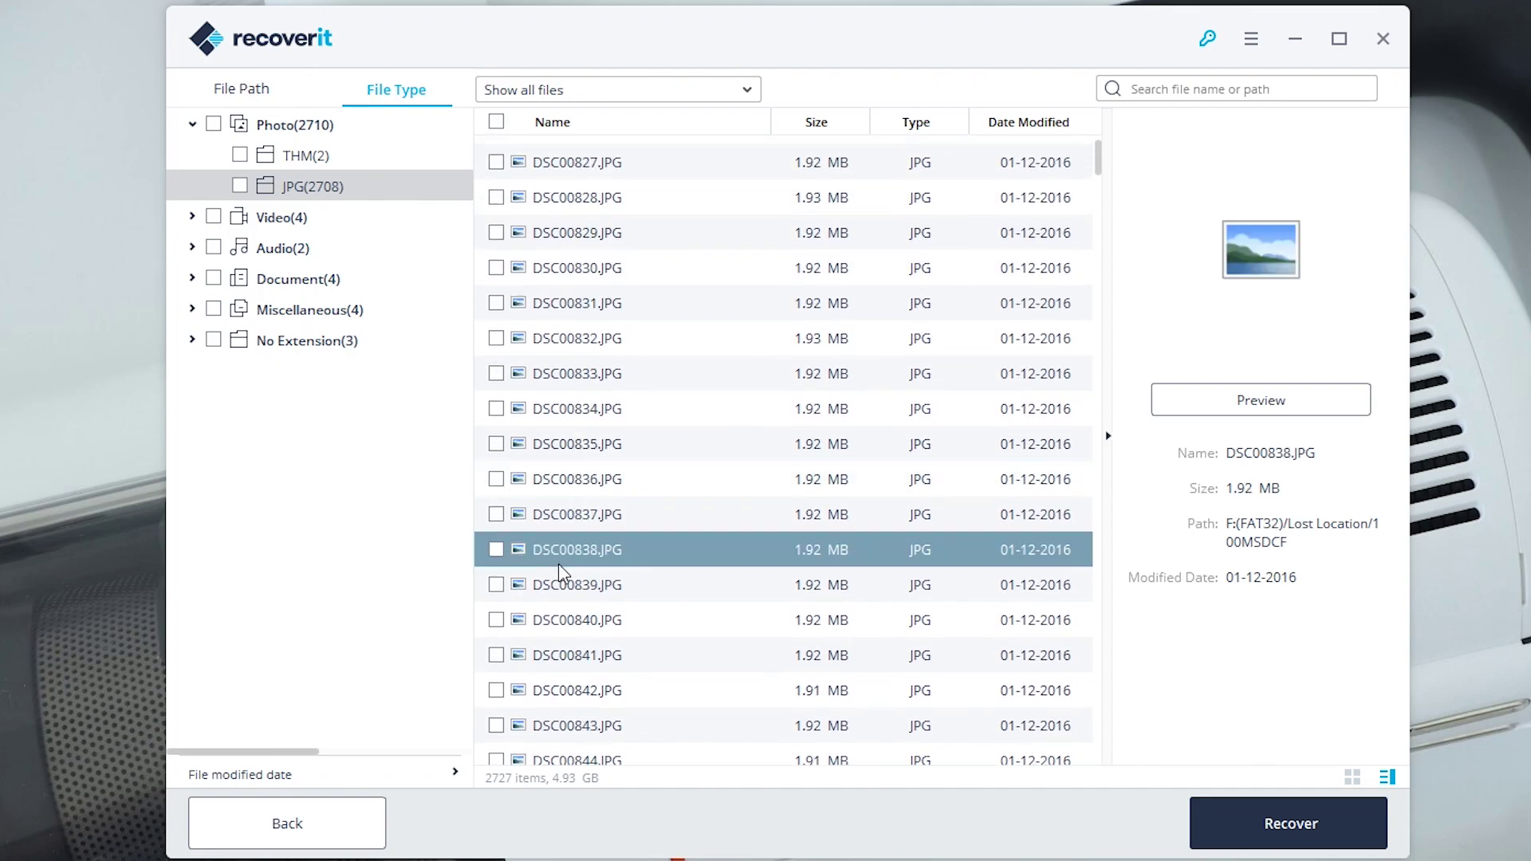
{"action": "scroll", "coordinate": [561, 548], "scroll_direction": "down", "scroll_amount": 7}
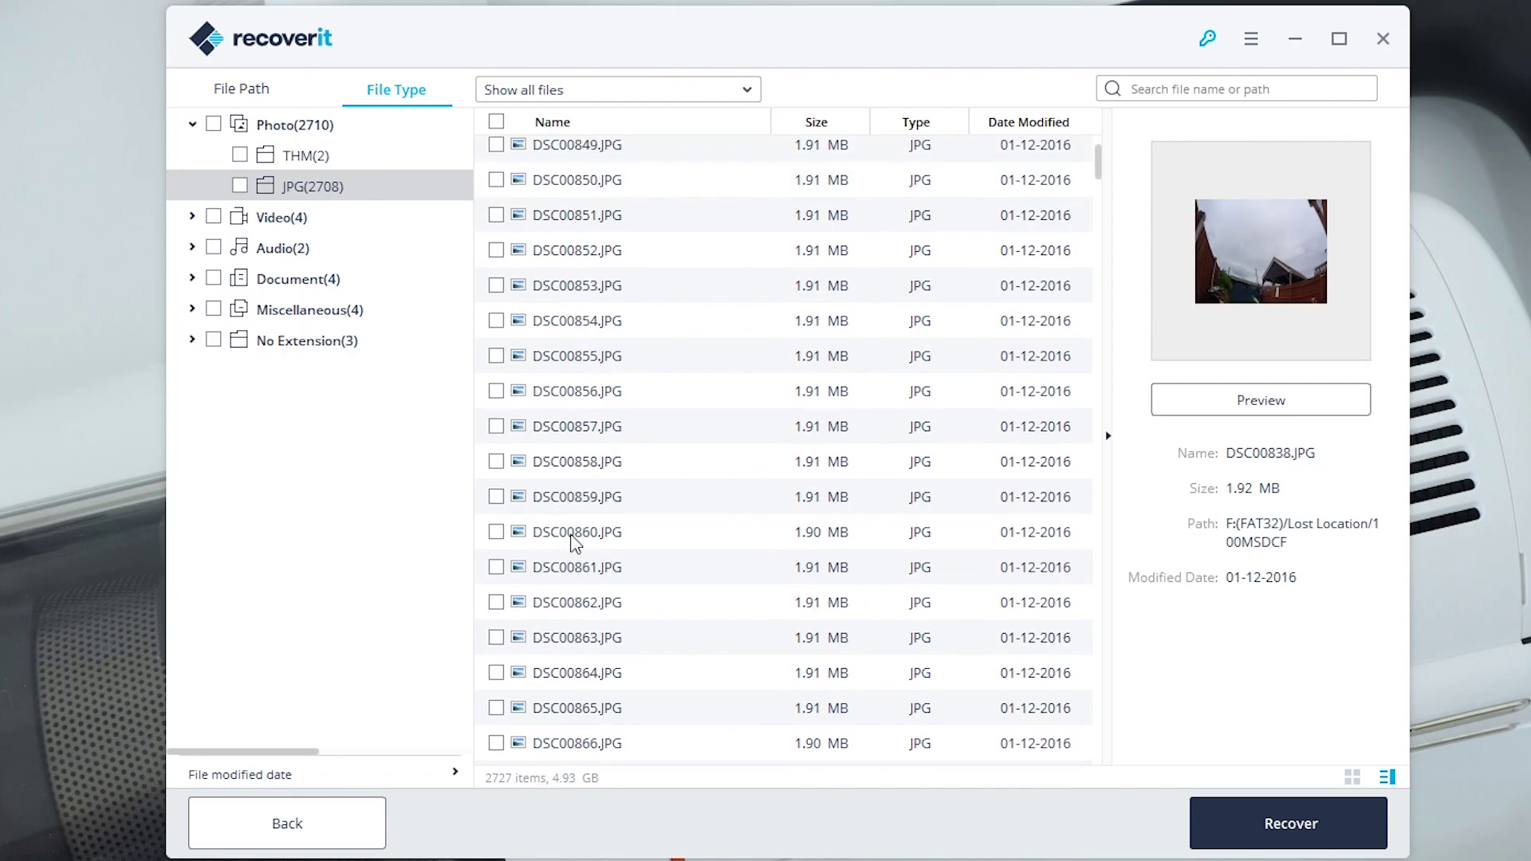
{"action": "left_click", "coordinate": [577, 570]}
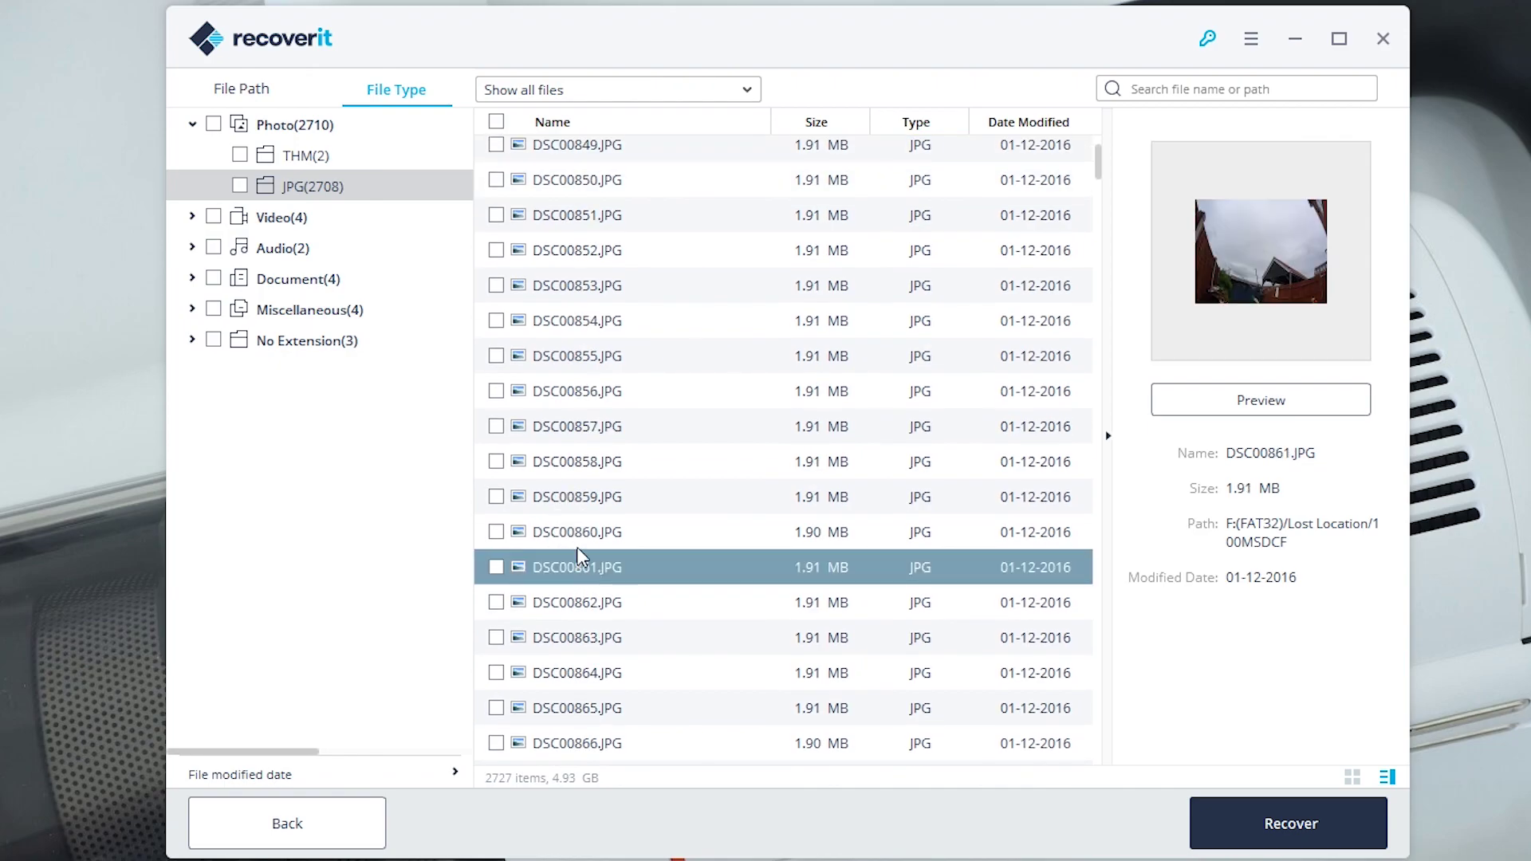
{"action": "scroll", "coordinate": [577, 550], "scroll_direction": "down", "scroll_amount": 7}
{"action": "scroll", "coordinate": [579, 545], "scroll_direction": "down", "scroll_amount": 4}
{"action": "left_click", "coordinate": [576, 534]}
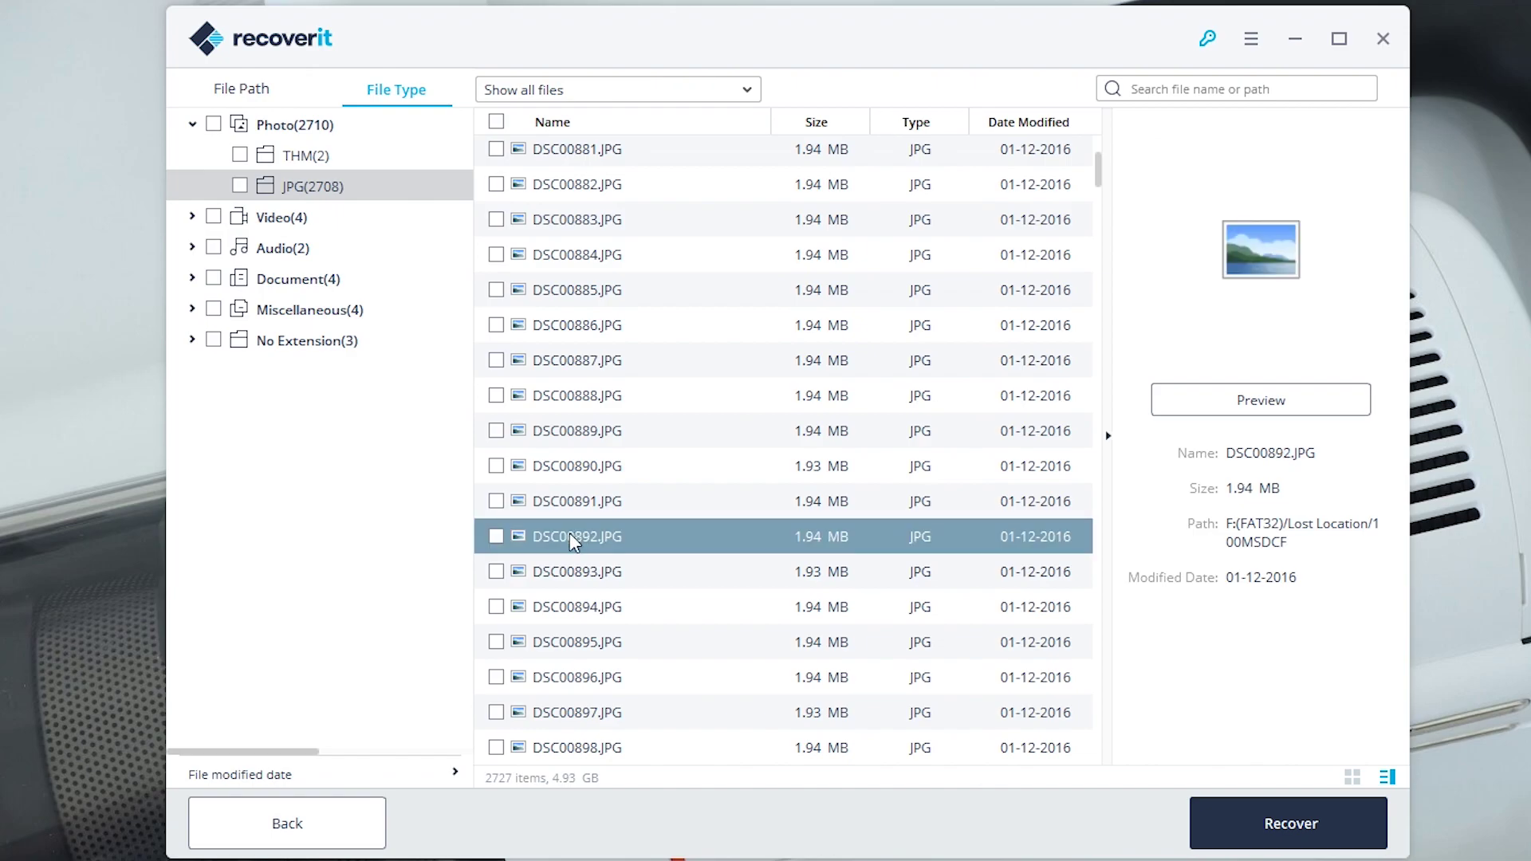
{"action": "scroll", "coordinate": [582, 510], "scroll_direction": "up", "scroll_amount": 7}
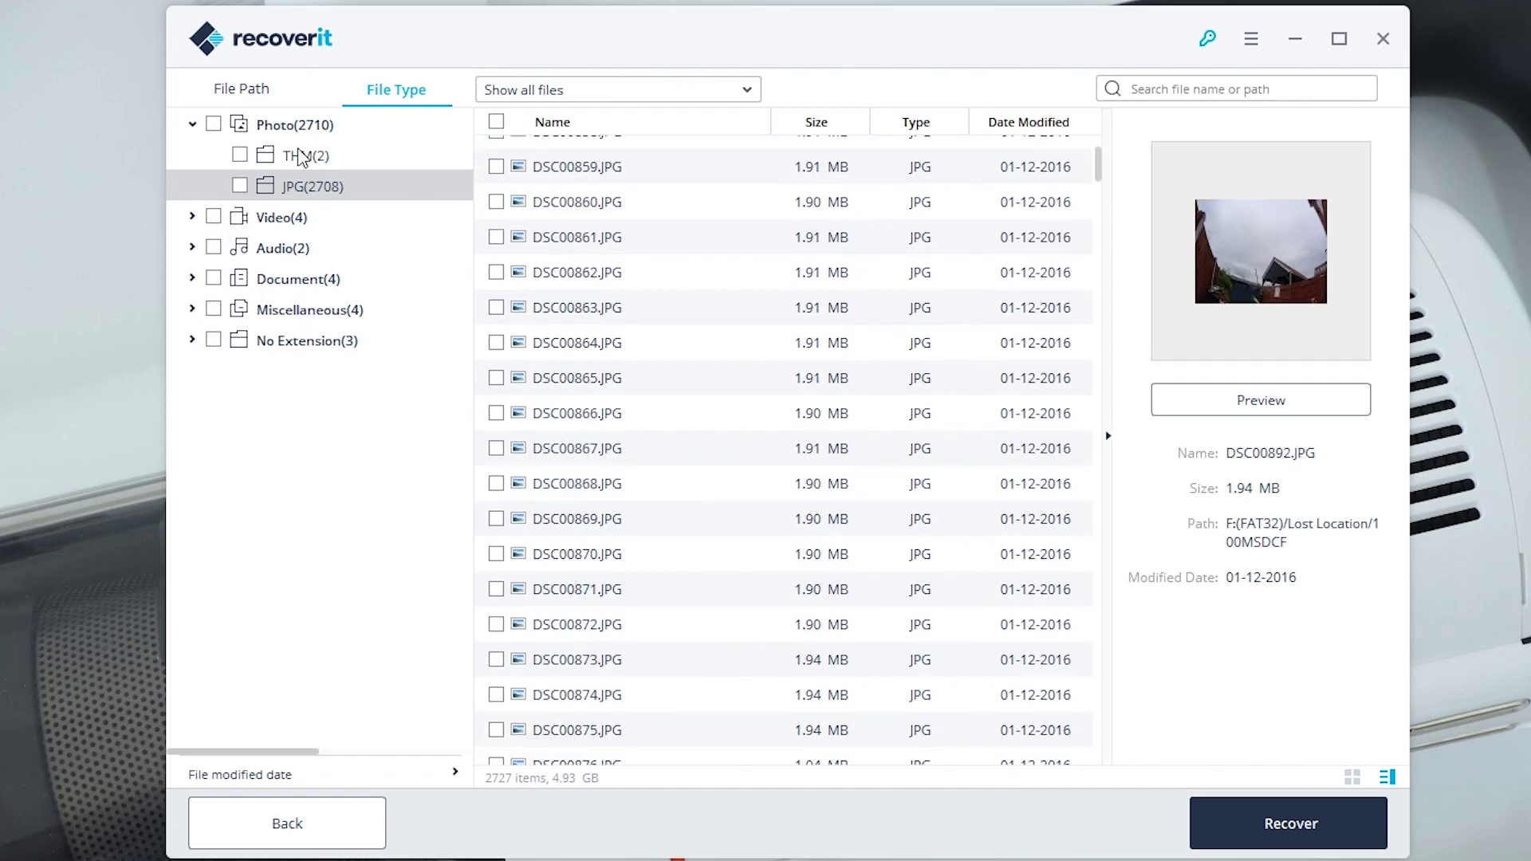
Step: Mark all 2708 JPG photos and both MP4 videos for recovery
{"action": "left_click", "coordinate": [240, 188]}
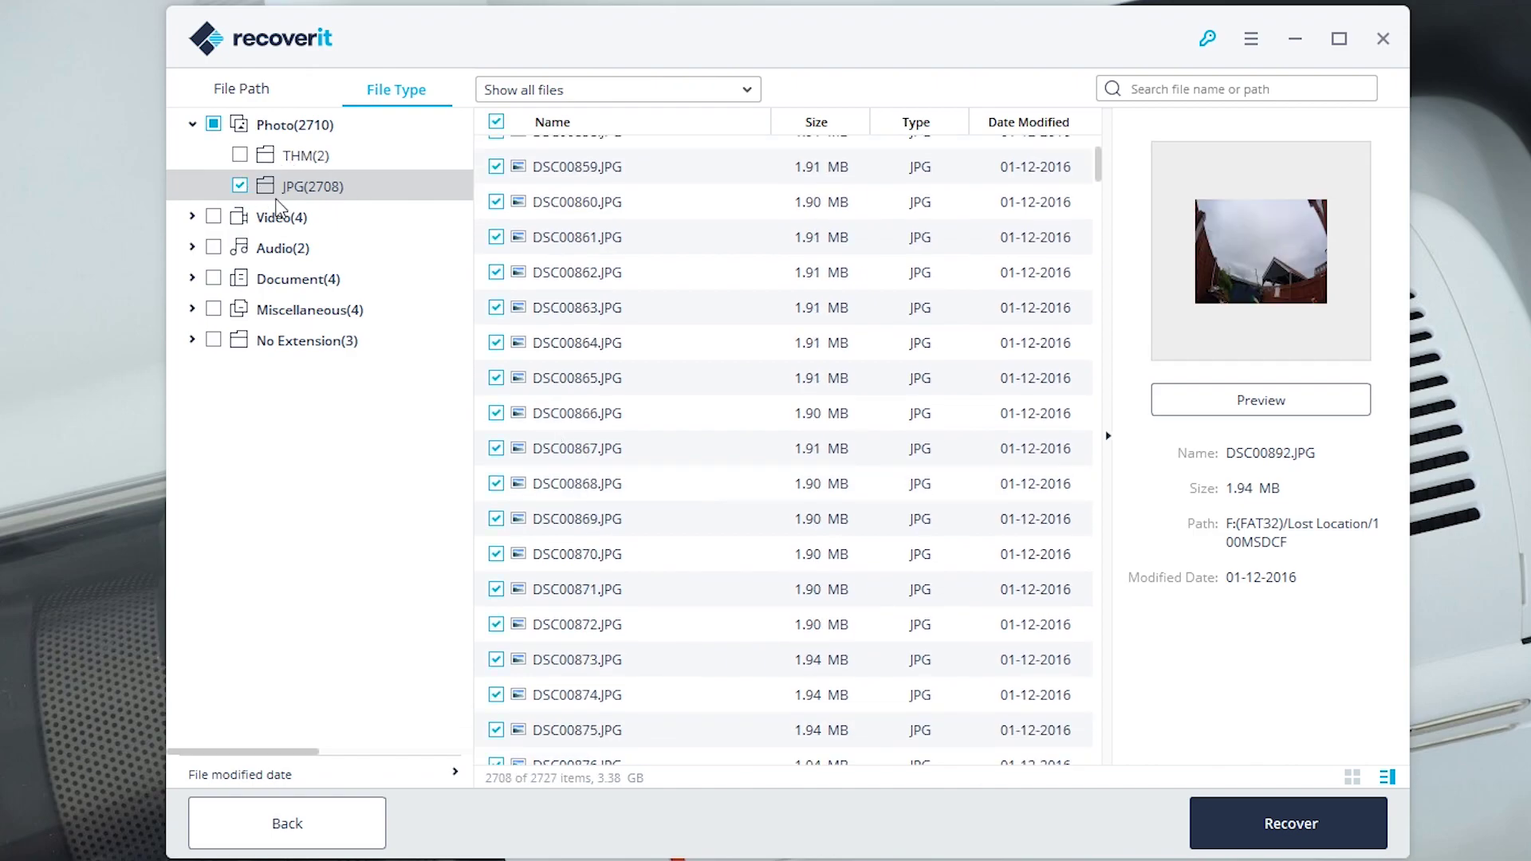
{"action": "left_click", "coordinate": [193, 219]}
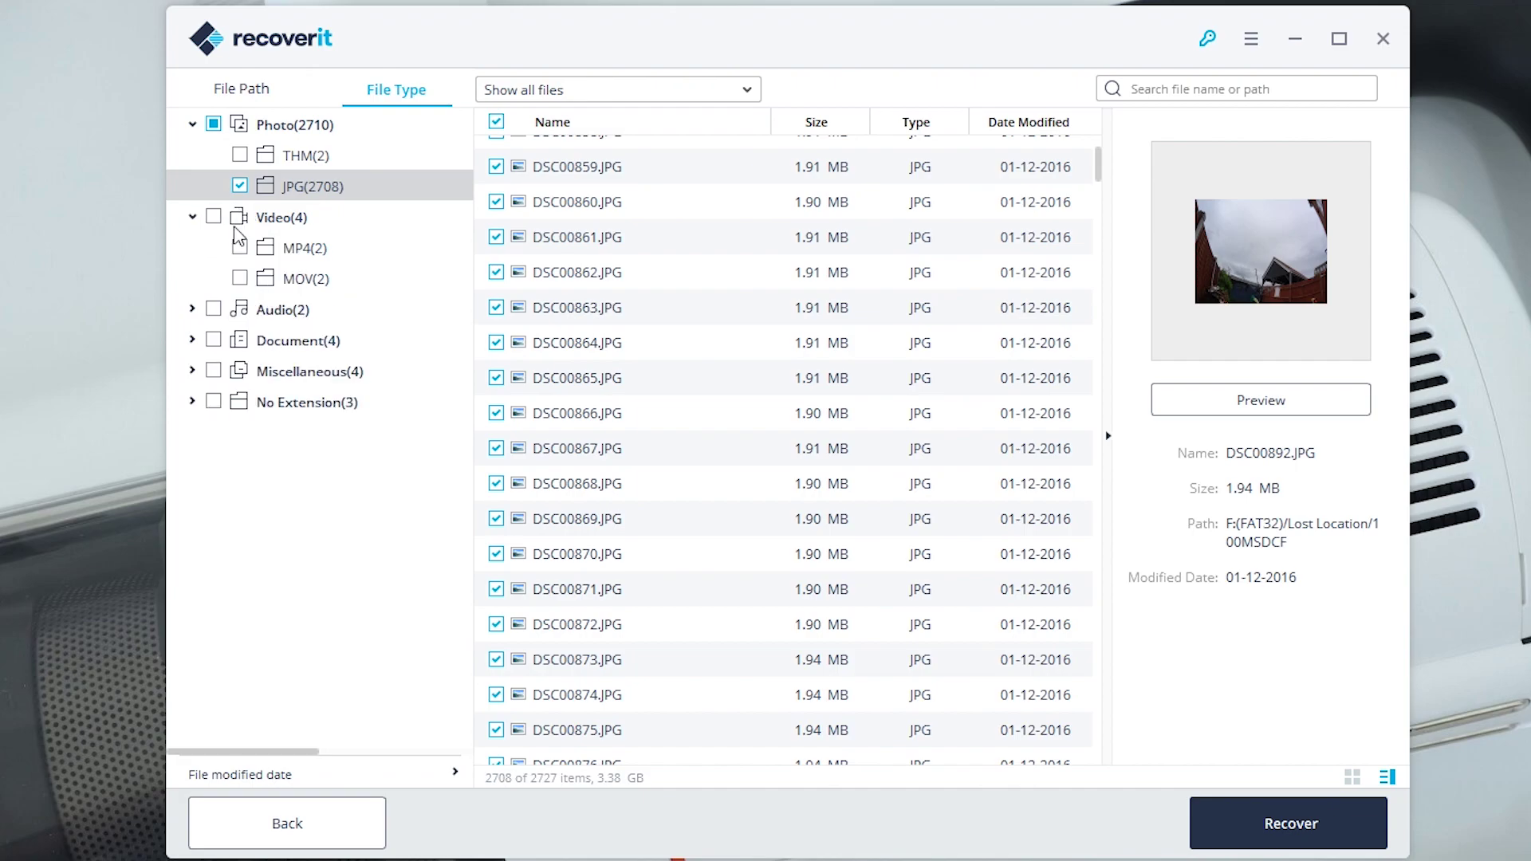
{"action": "left_click", "coordinate": [281, 250]}
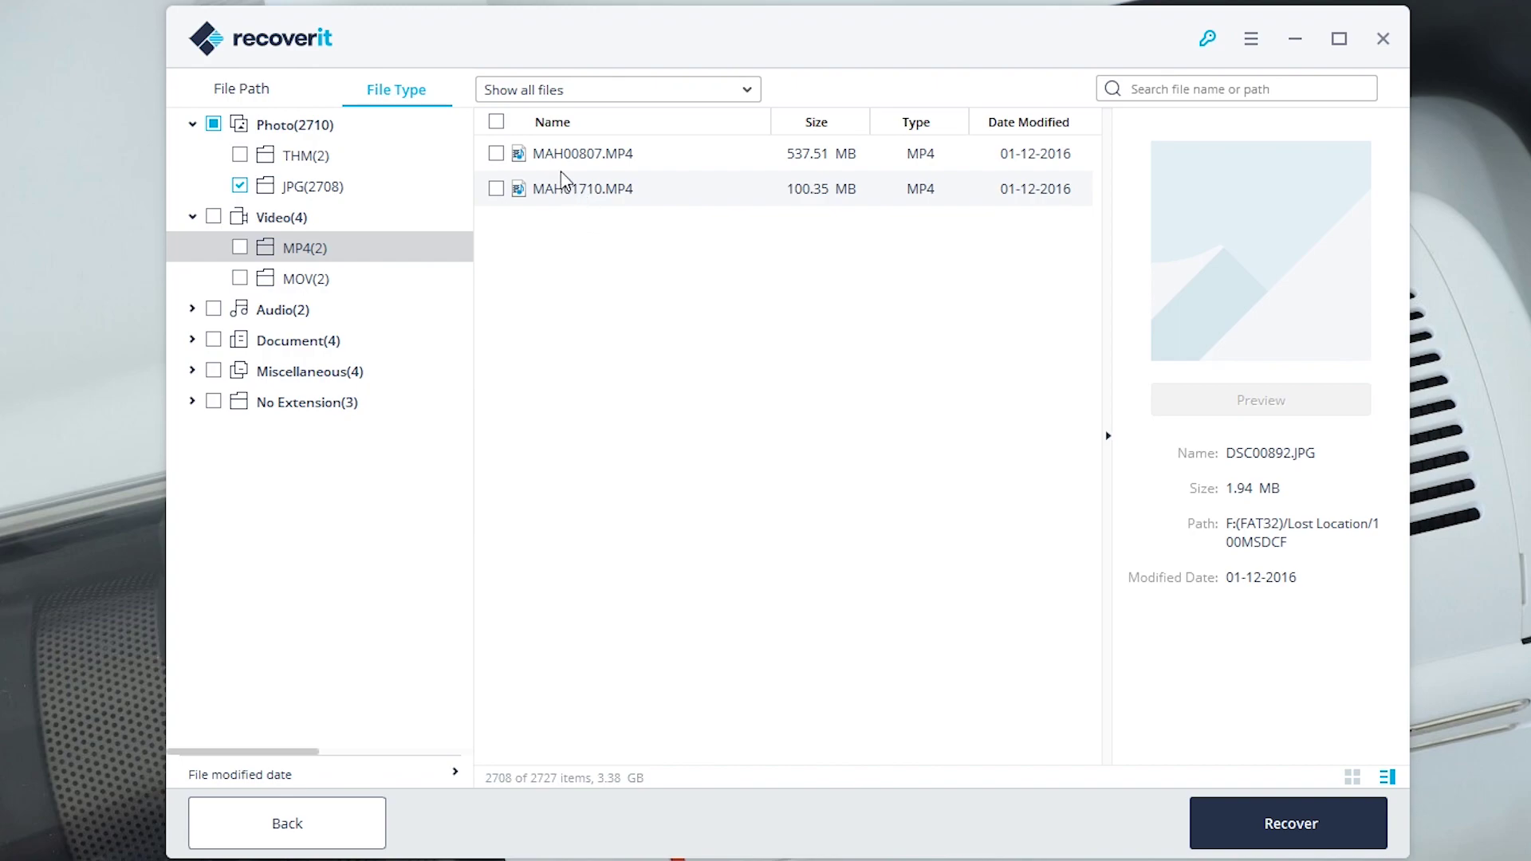
{"action": "left_click", "coordinate": [581, 162]}
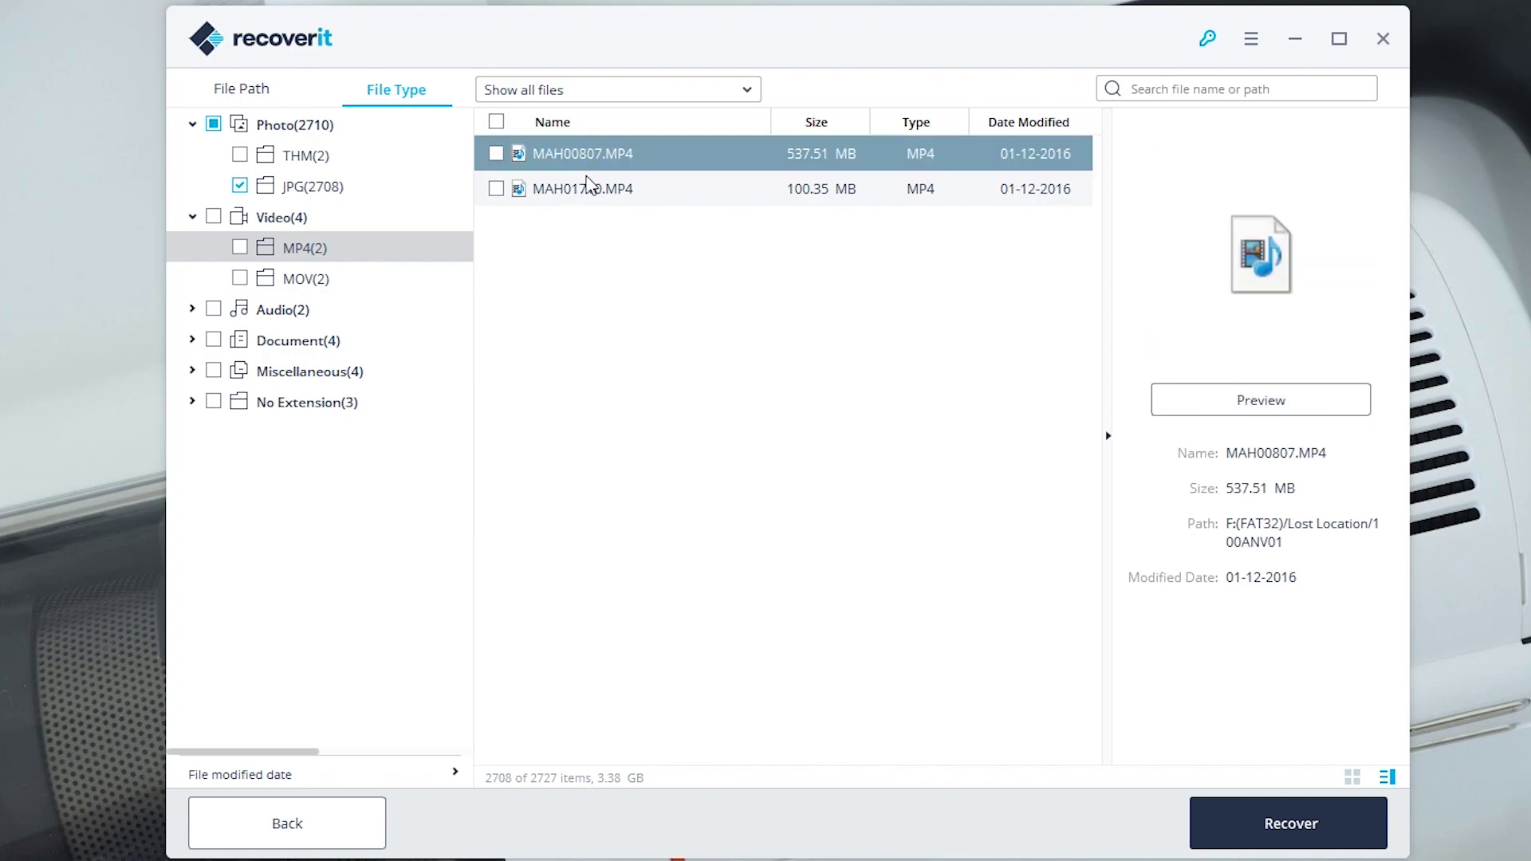
{"action": "left_click", "coordinate": [240, 249]}
Step: Mark both AAC audio files and the XML document for recovery
{"action": "left_click", "coordinate": [195, 310]}
{"action": "left_click", "coordinate": [280, 343]}
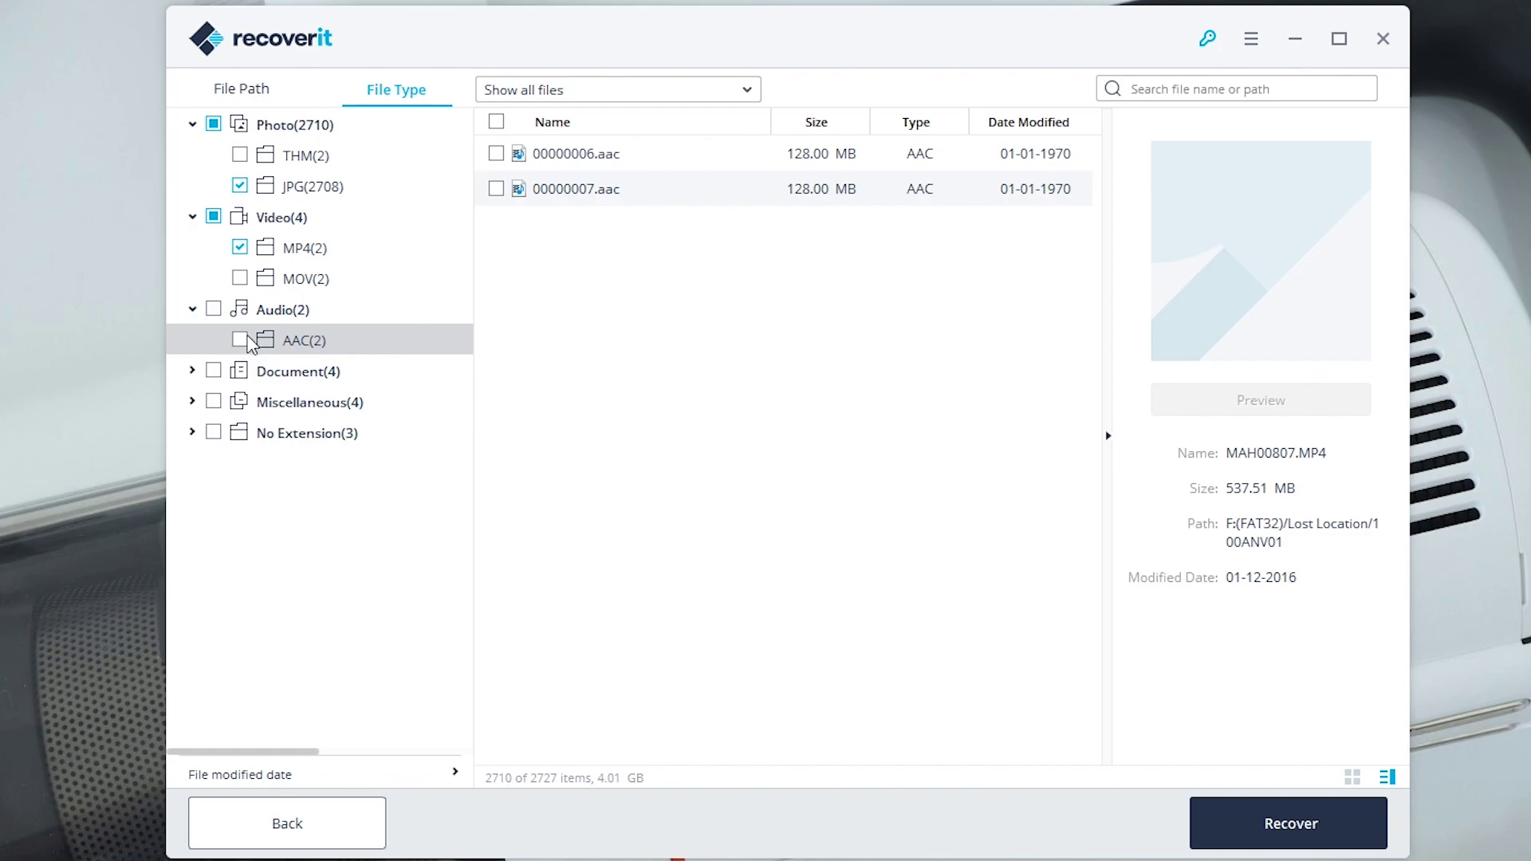
{"action": "left_click", "coordinate": [240, 341]}
{"action": "left_click", "coordinate": [275, 372]}
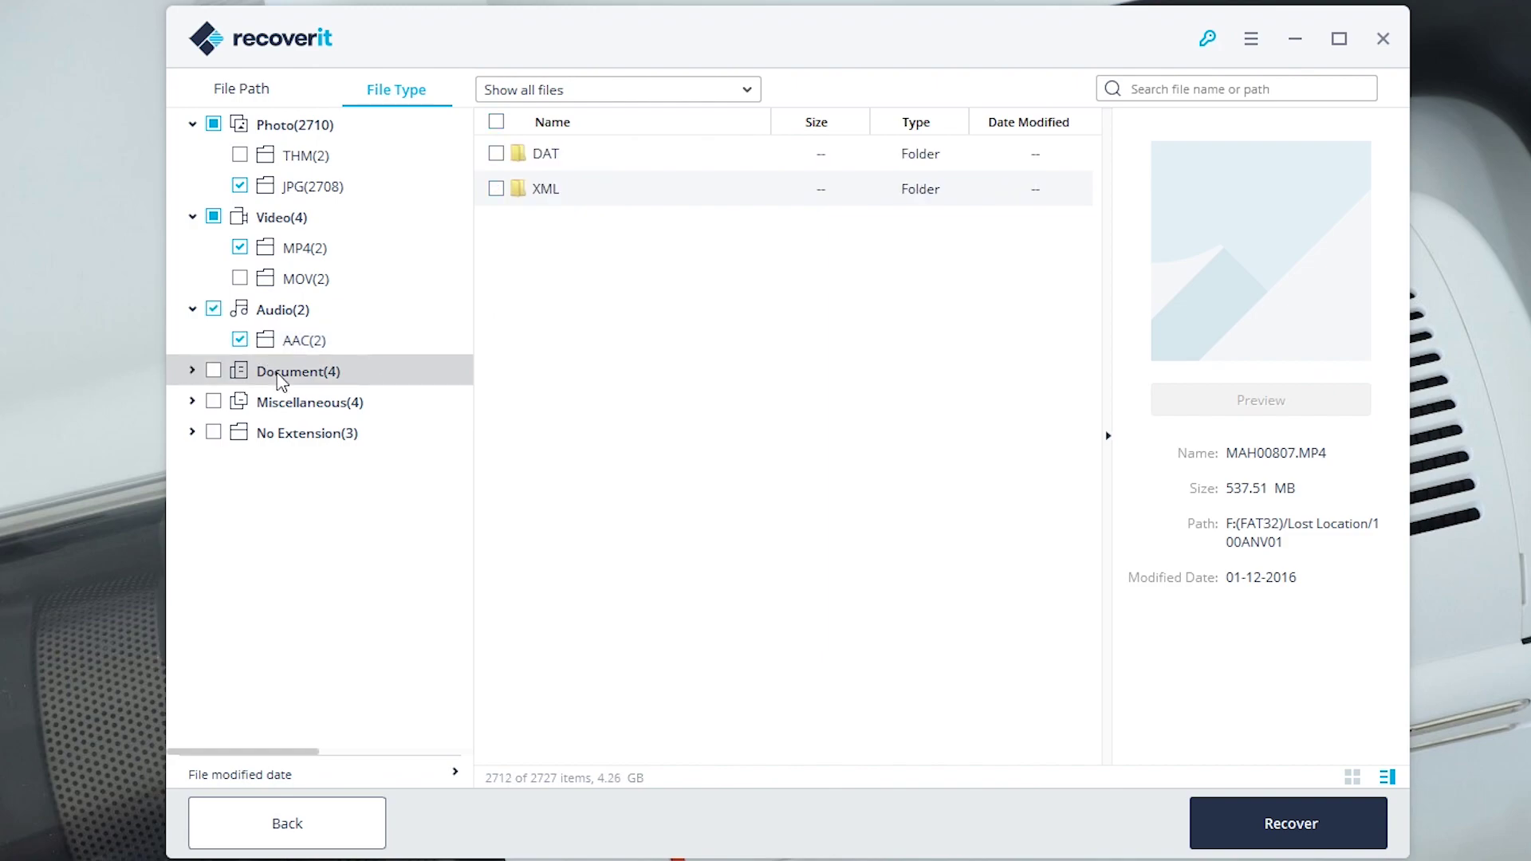
{"action": "left_click", "coordinate": [193, 372]}
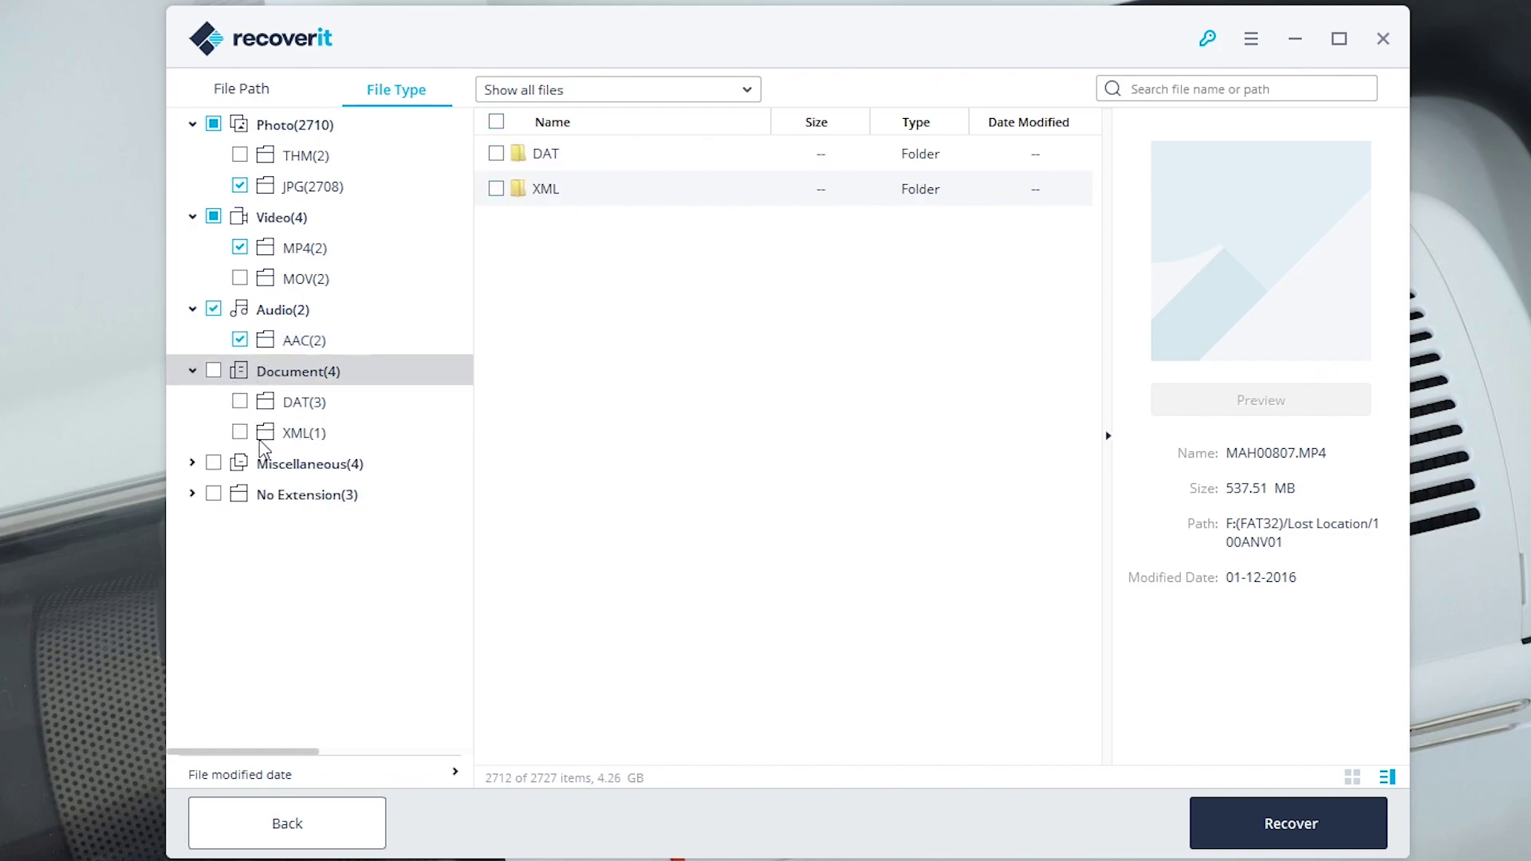
{"action": "left_click", "coordinate": [281, 441]}
{"action": "left_click", "coordinate": [240, 432]}
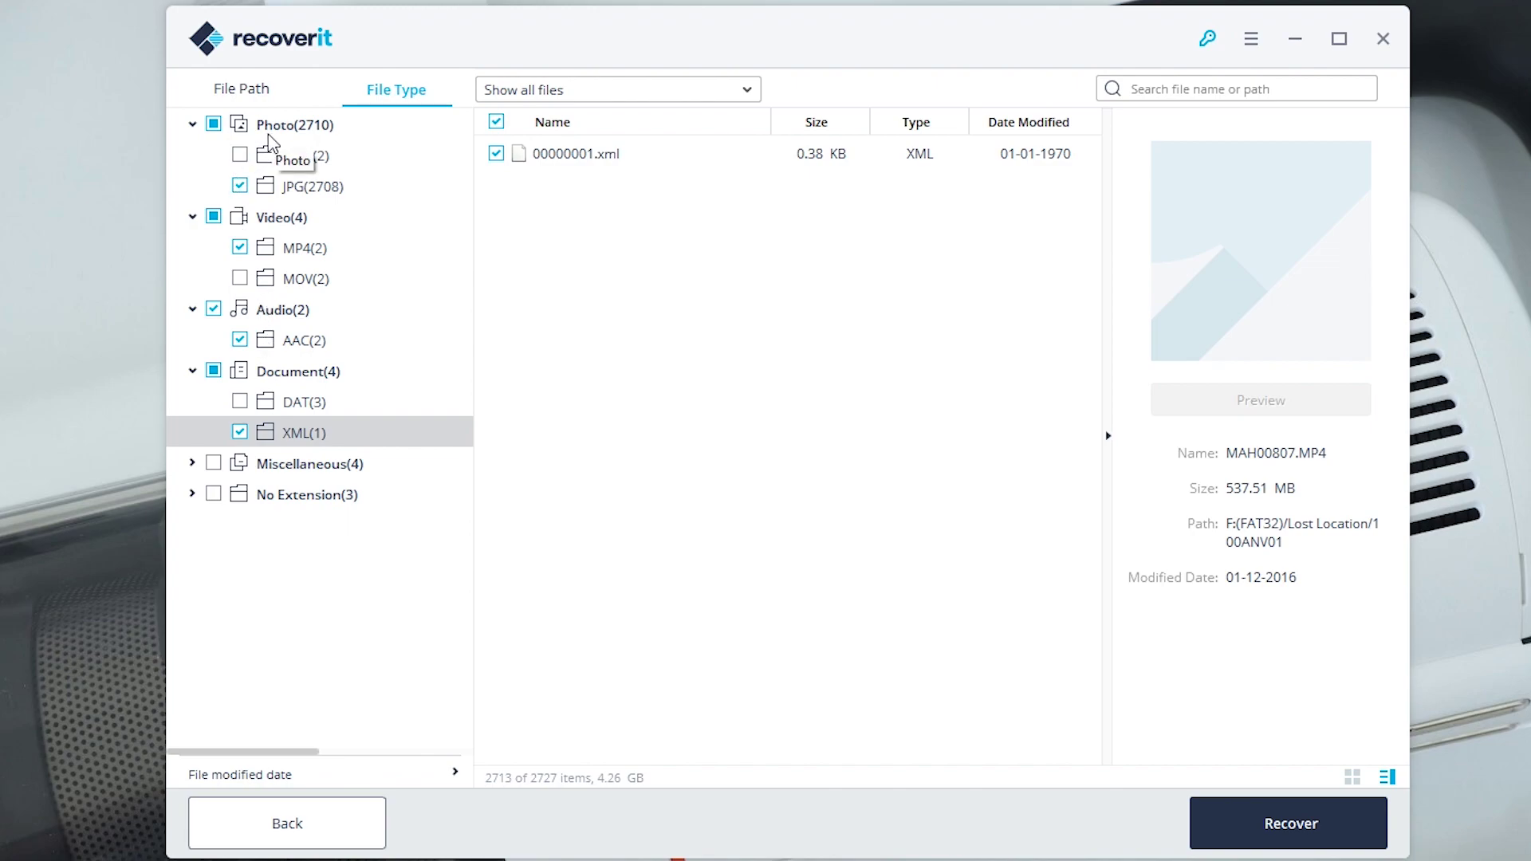
Step: Choose the user's Desktop on C: as the save location
{"action": "left_click", "coordinate": [1263, 842]}
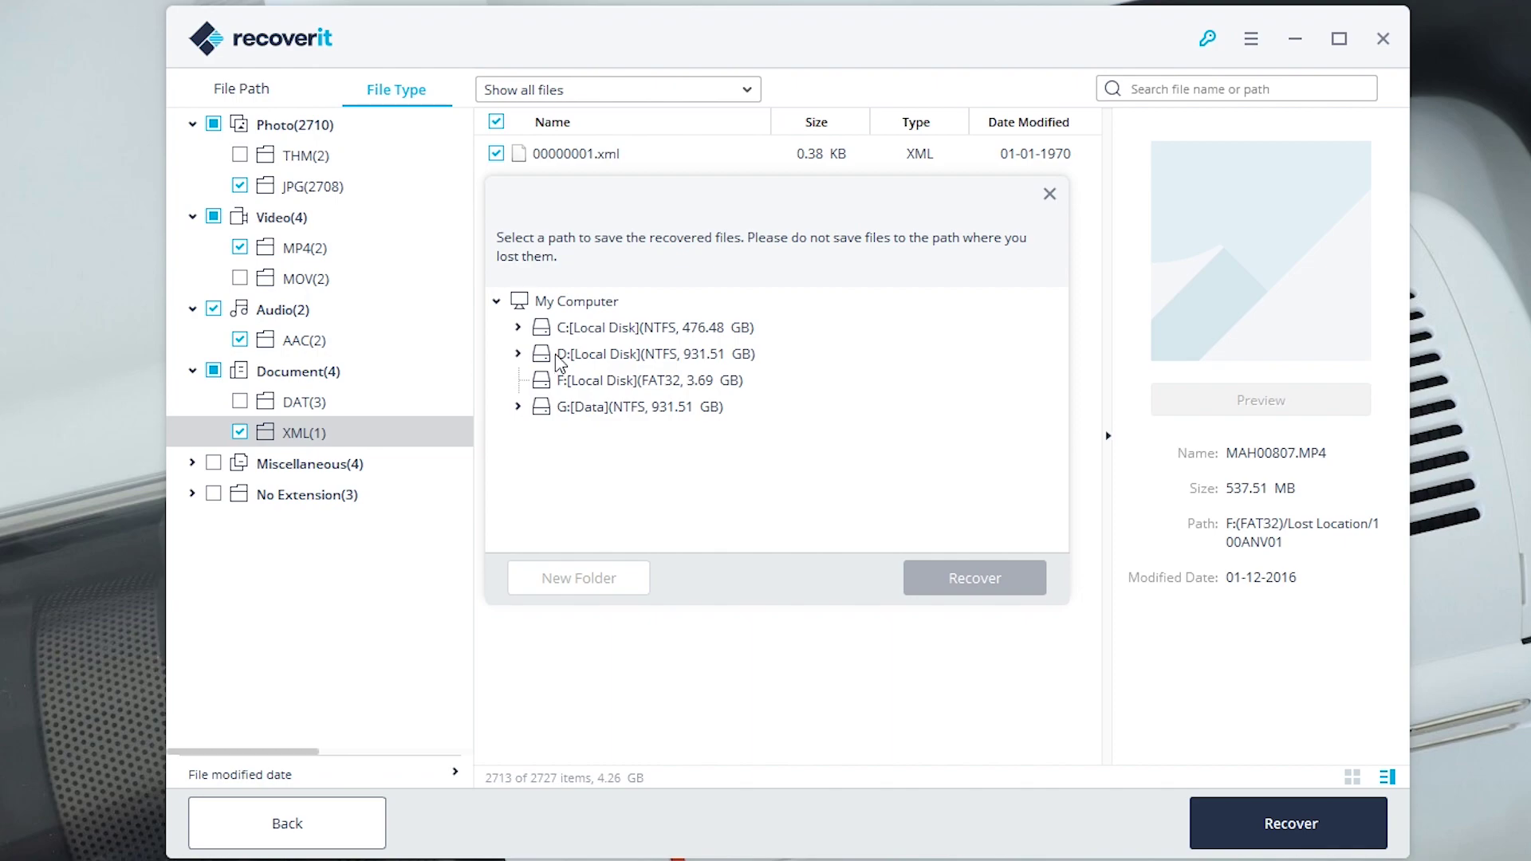
{"action": "left_click", "coordinate": [518, 326]}
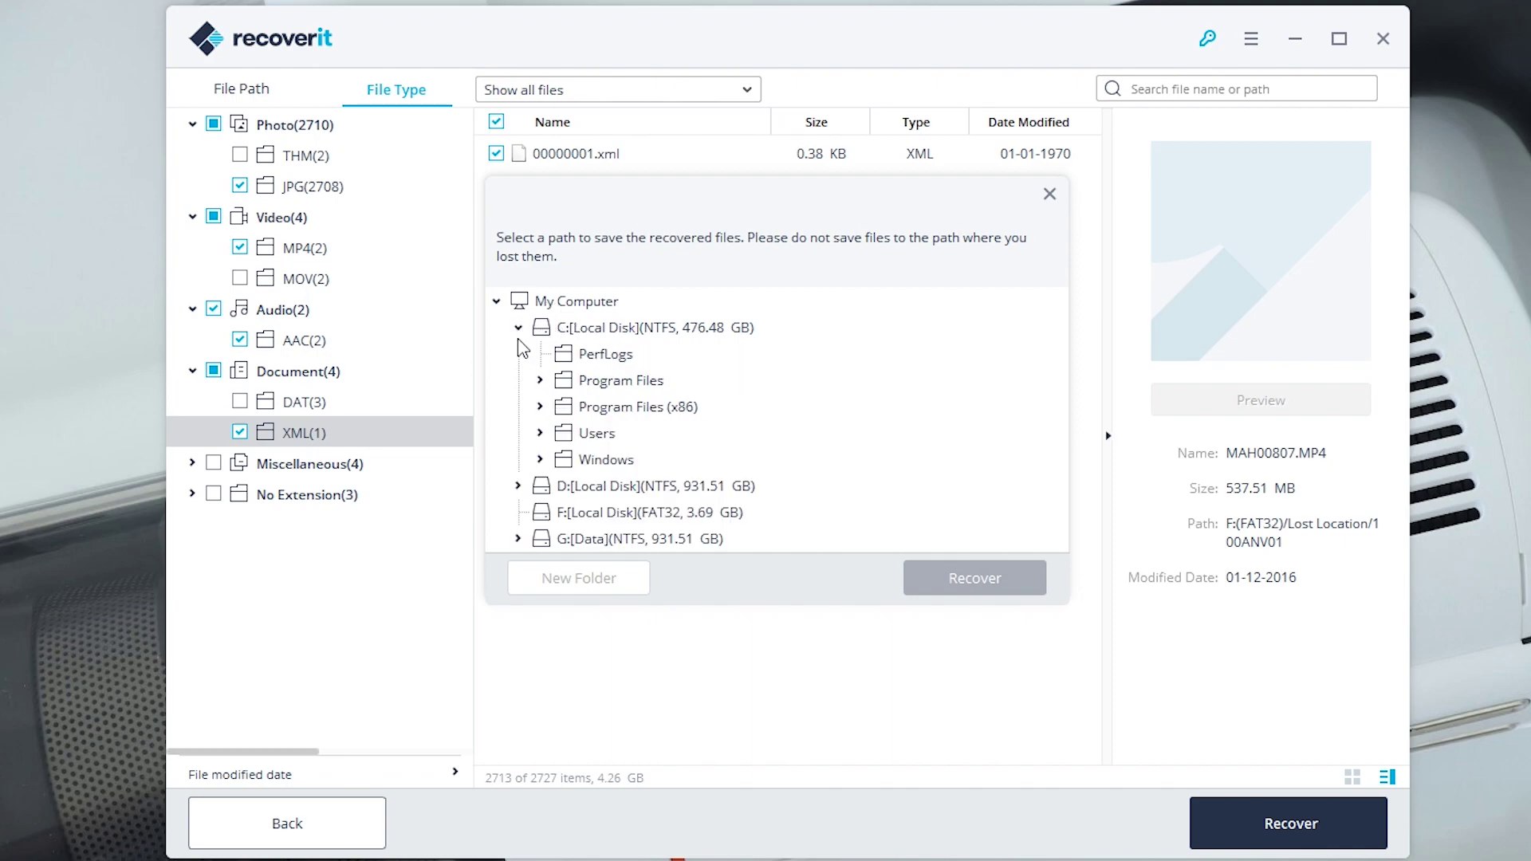
{"action": "left_click", "coordinate": [541, 433]}
{"action": "left_click", "coordinate": [563, 459]}
{"action": "scroll", "coordinate": [630, 478], "scroll_direction": "down", "scroll_amount": 5}
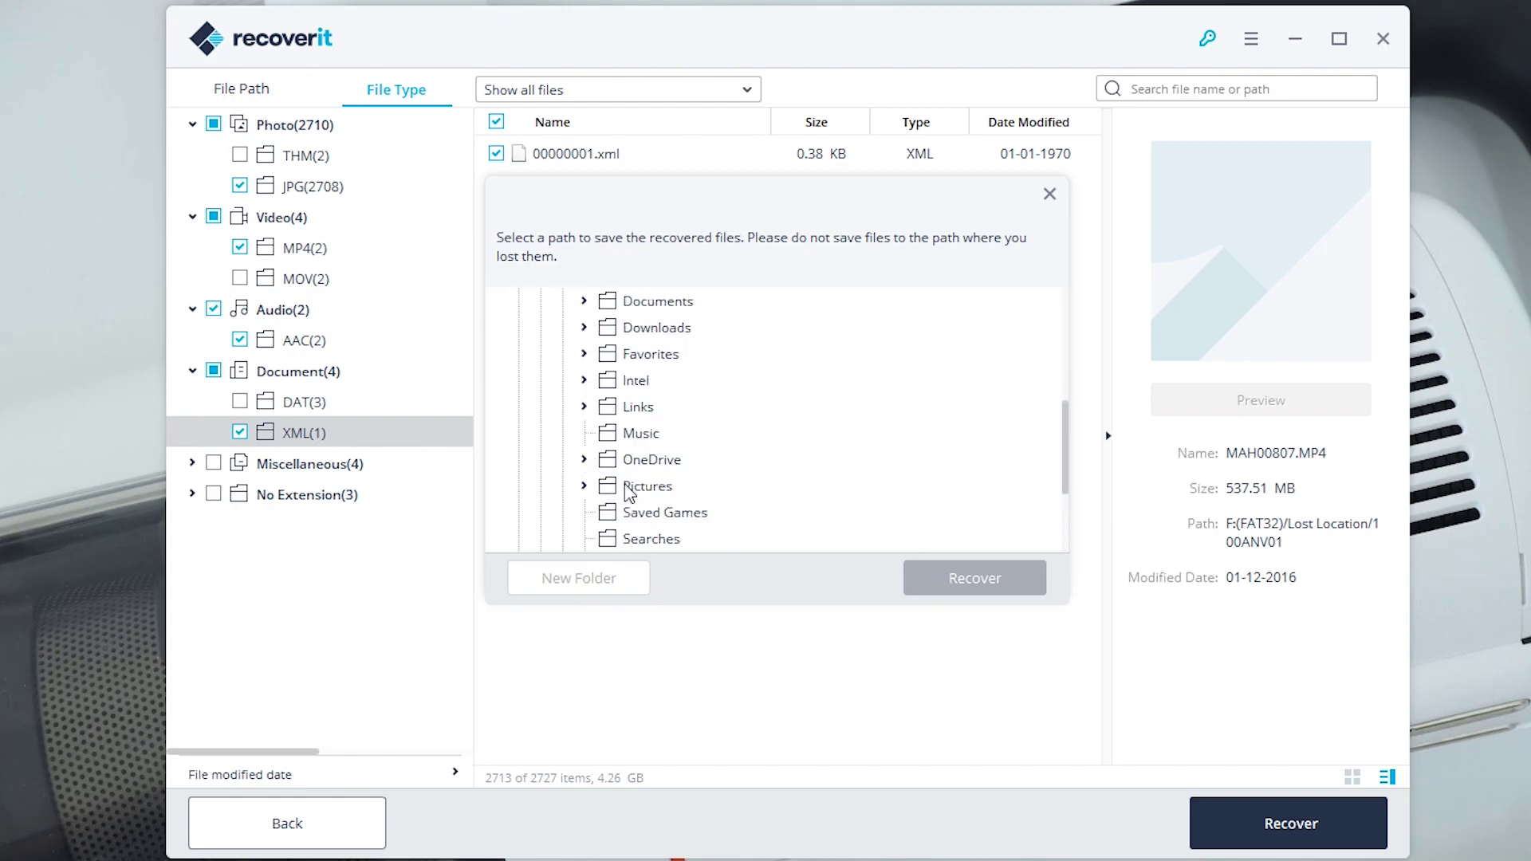
{"action": "scroll", "coordinate": [630, 478], "scroll_direction": "up", "scroll_amount": 1}
{"action": "left_click", "coordinate": [626, 358]}
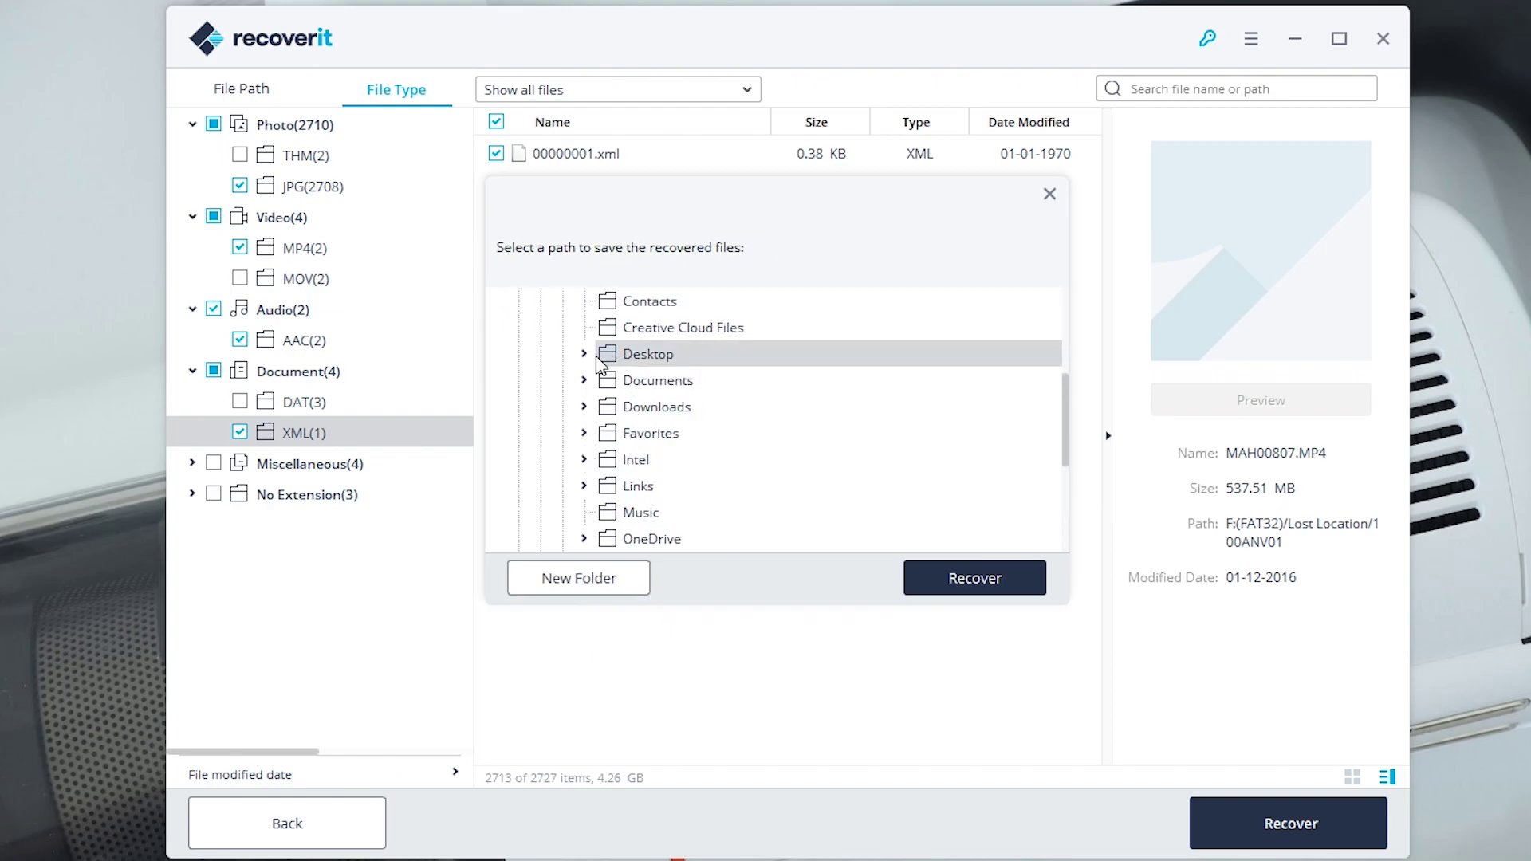
Step: Create a new 'recover' folder on the Desktop and recover the files into it
{"action": "left_click", "coordinate": [590, 584]}
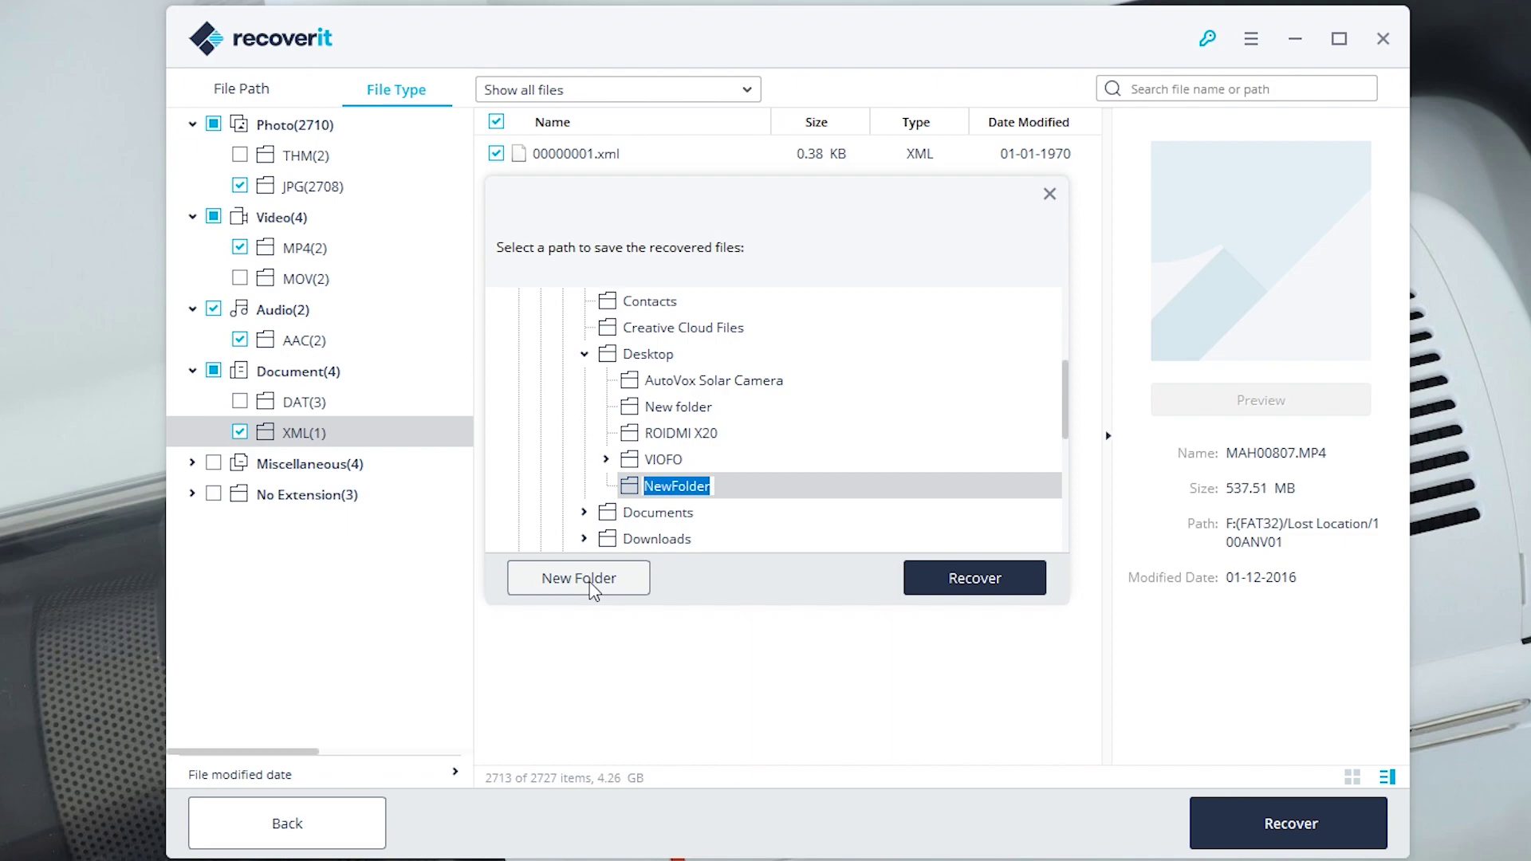
{"action": "type", "text": "ecover"}
{"action": "left_click", "coordinate": [933, 588]}
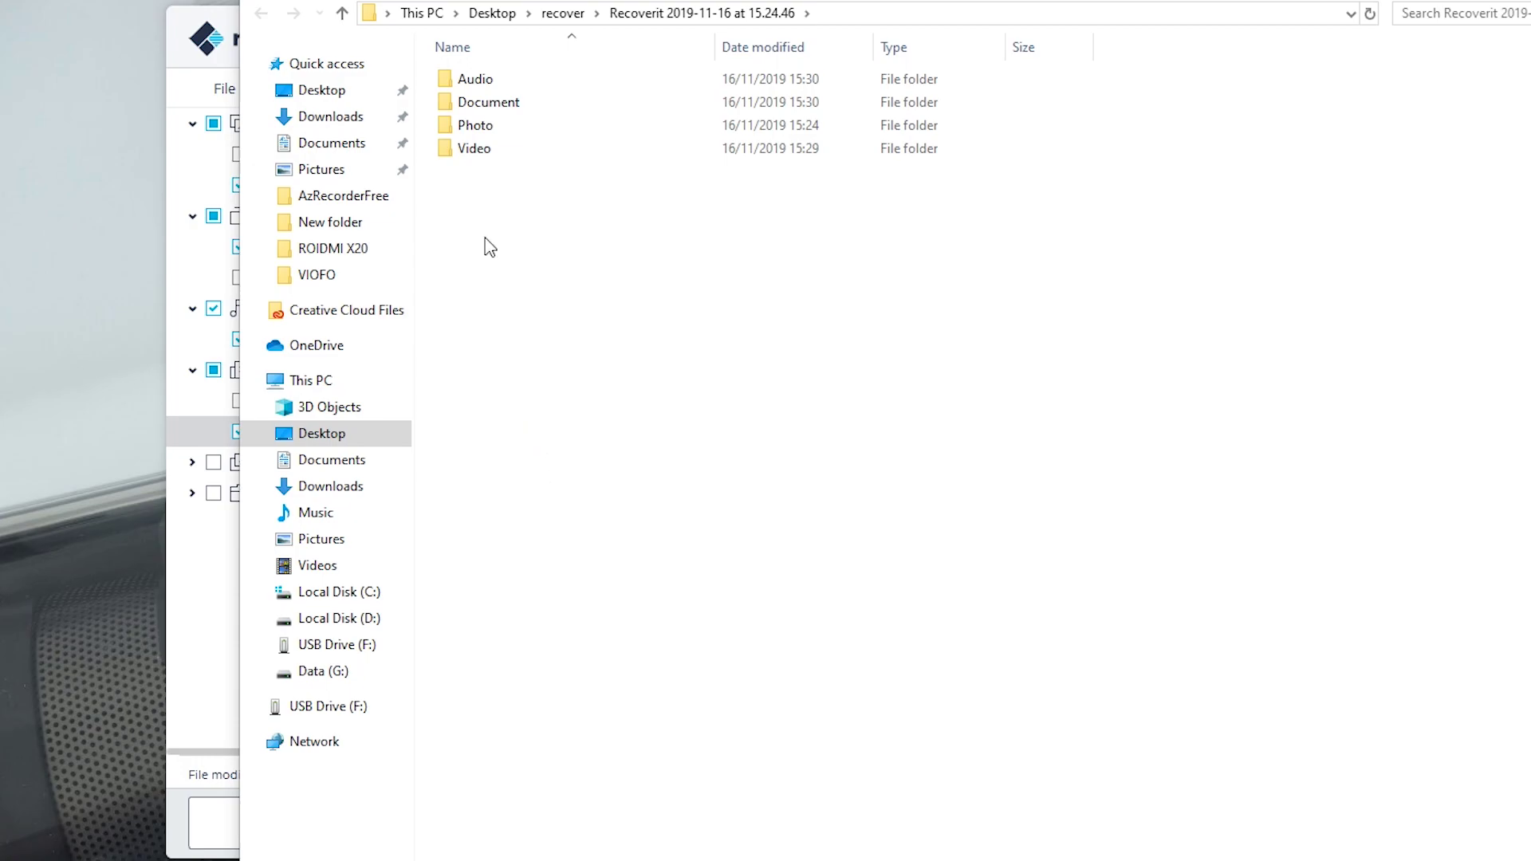
Step: Open the recovered Photo > JPG folder and scroll through the thumbnails
{"action": "left_click_drag", "start_coordinate": [562, 2], "coordinate": [588, 26]}
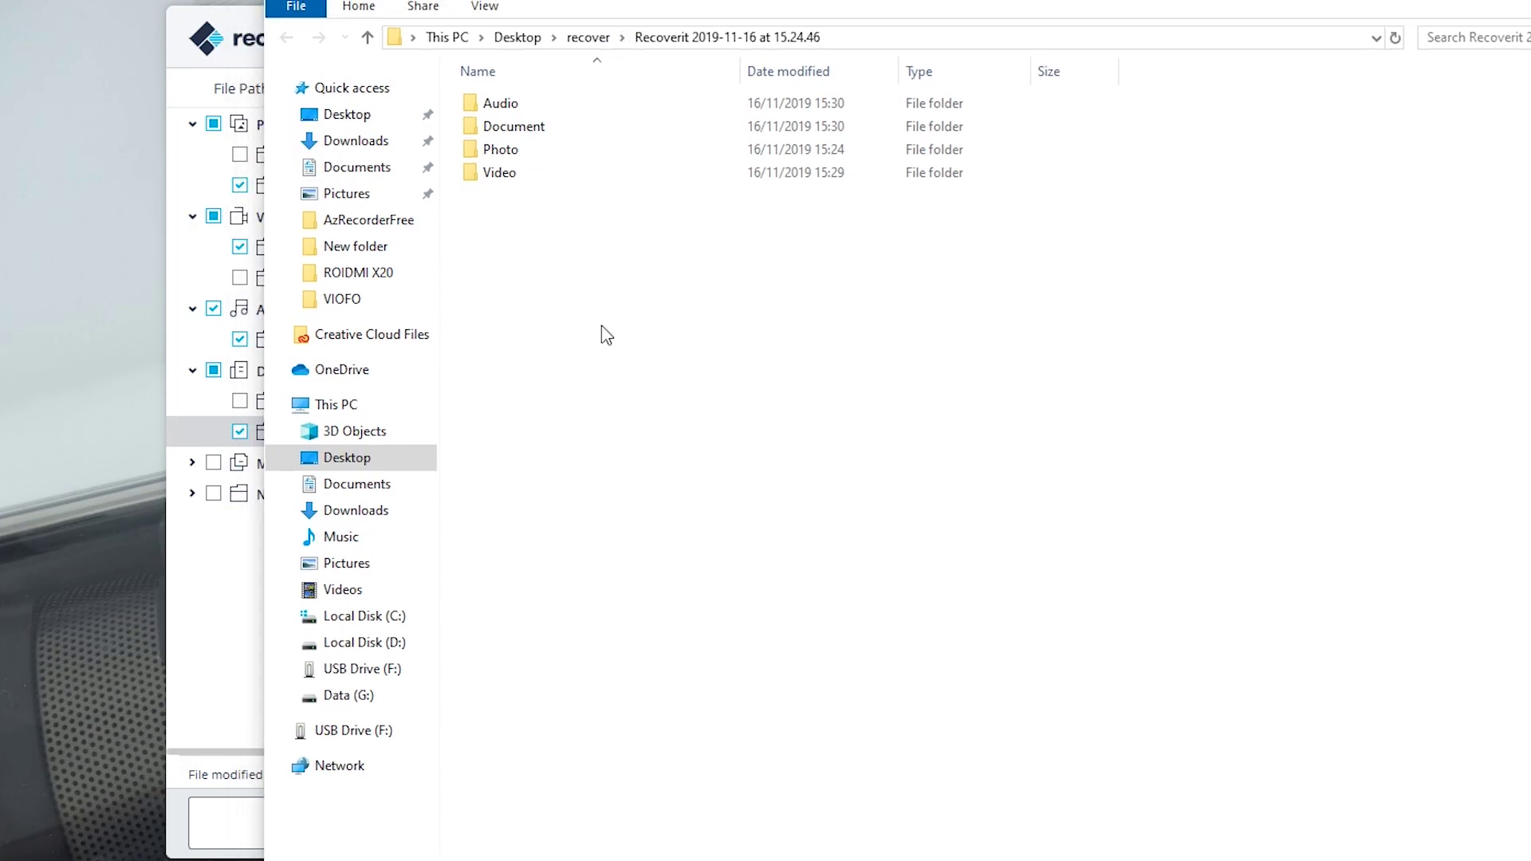
{"action": "double_click", "coordinate": [500, 150]}
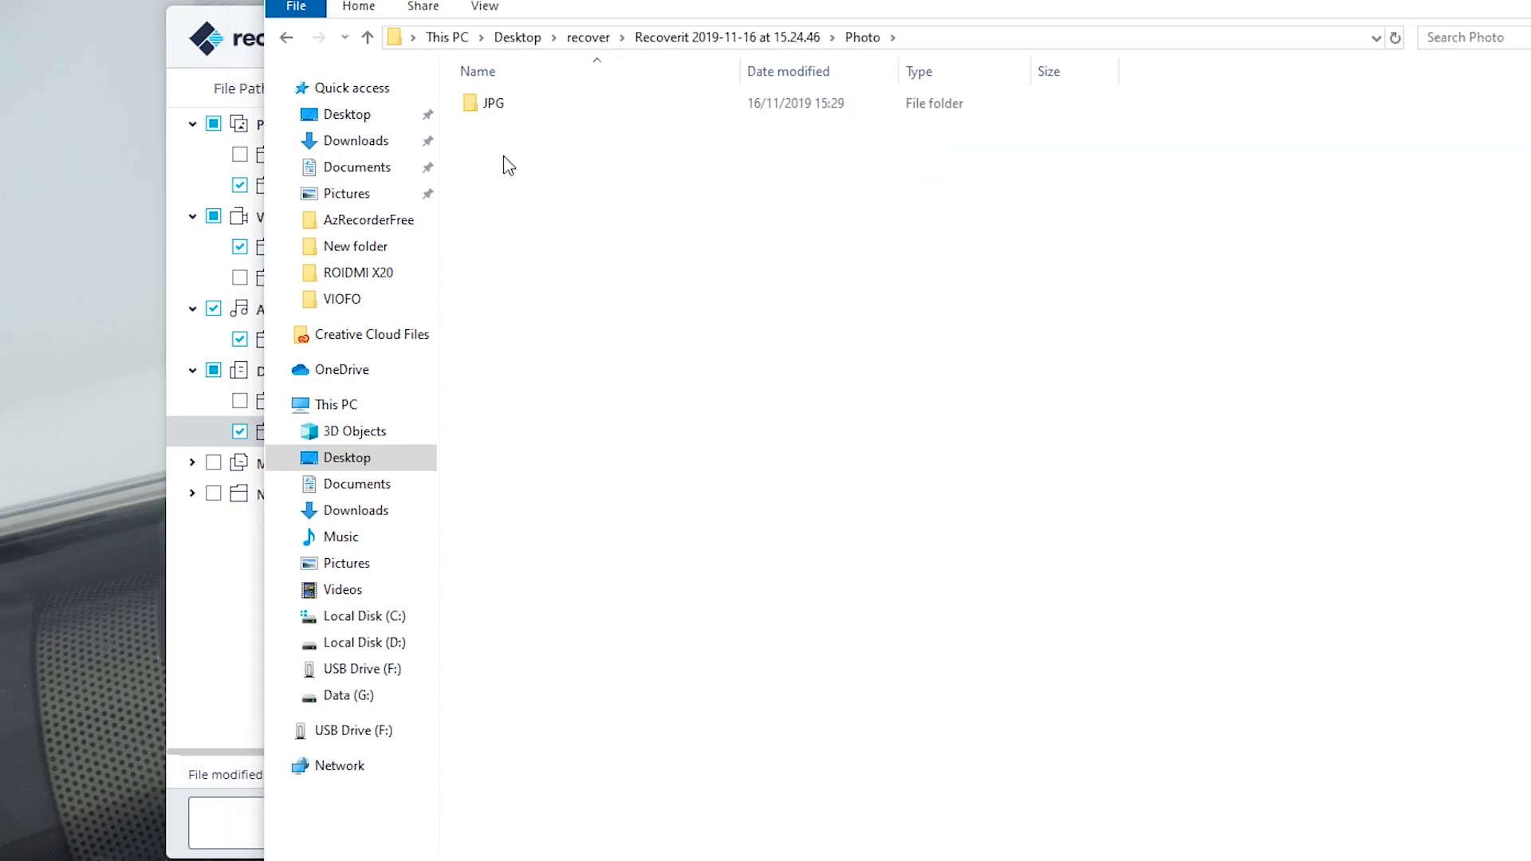
{"action": "double_click", "coordinate": [495, 116]}
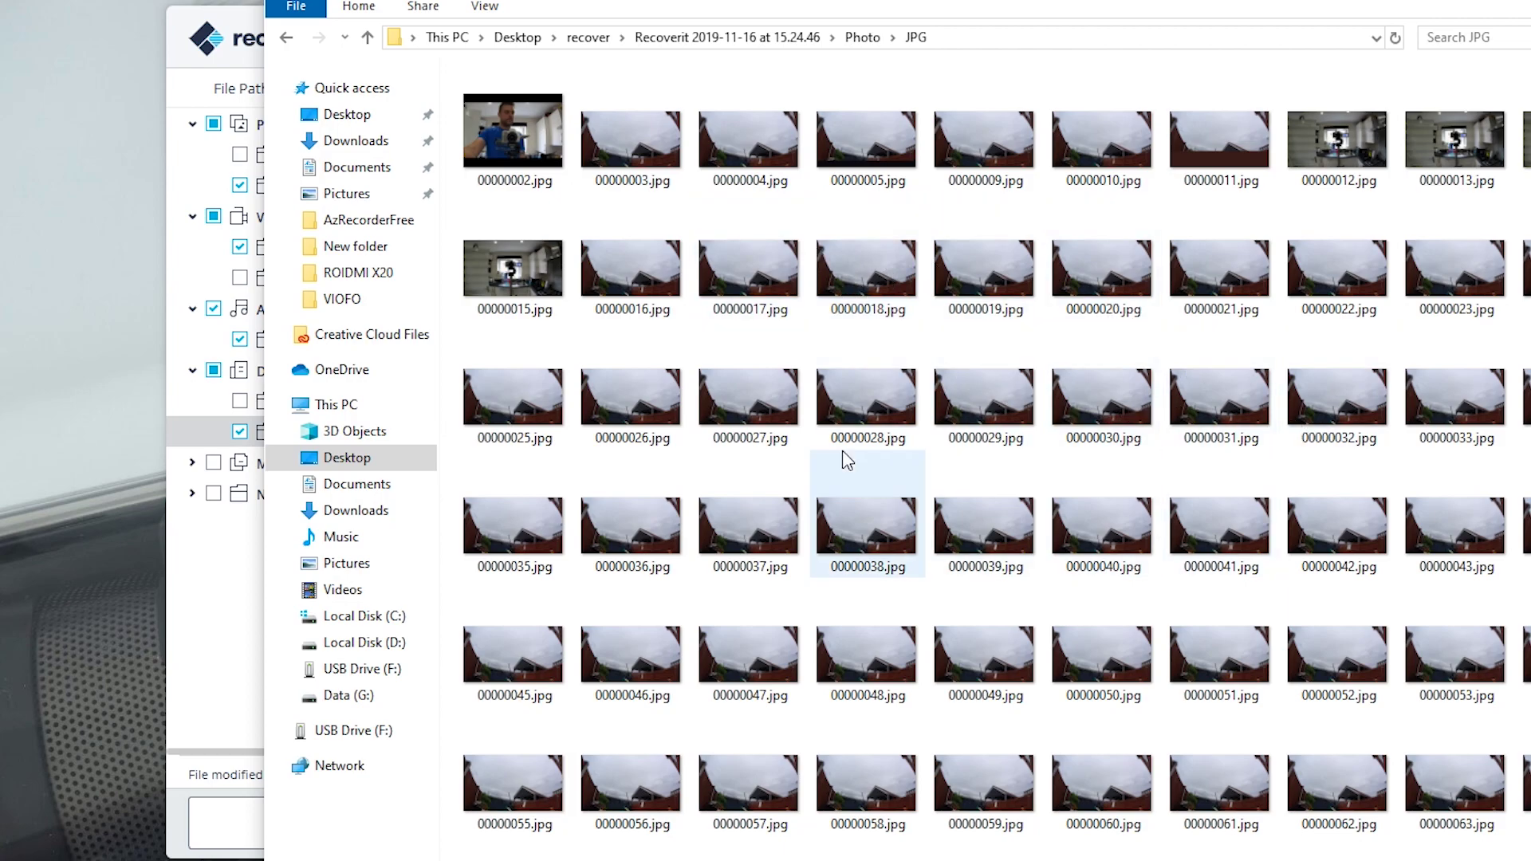
{"action": "scroll", "coordinate": [785, 458], "scroll_direction": "down", "scroll_amount": 5}
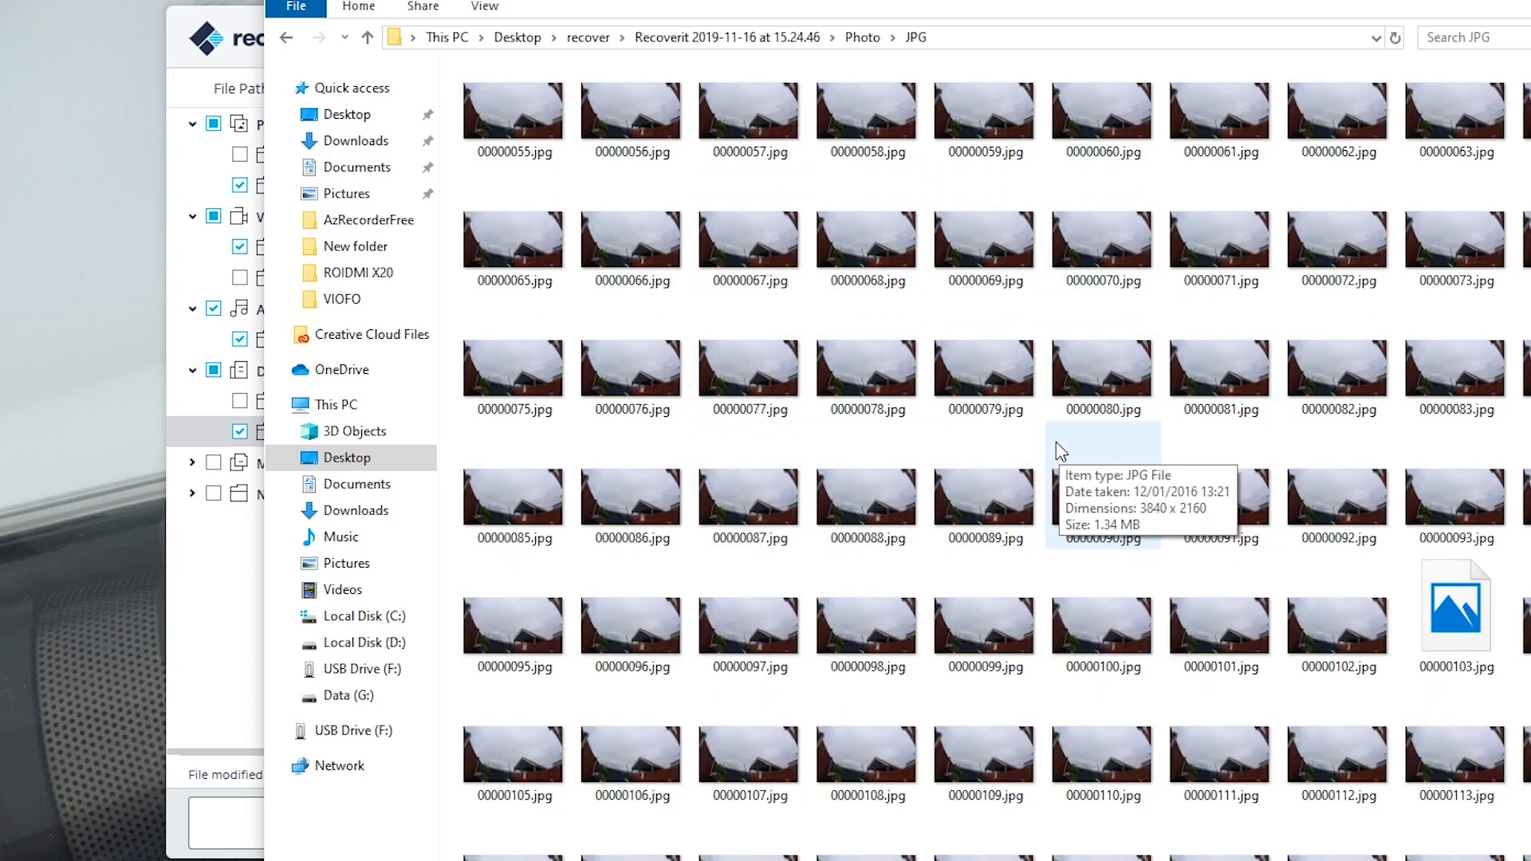
{"action": "scroll", "coordinate": [1056, 470], "scroll_direction": "down", "scroll_amount": 12}
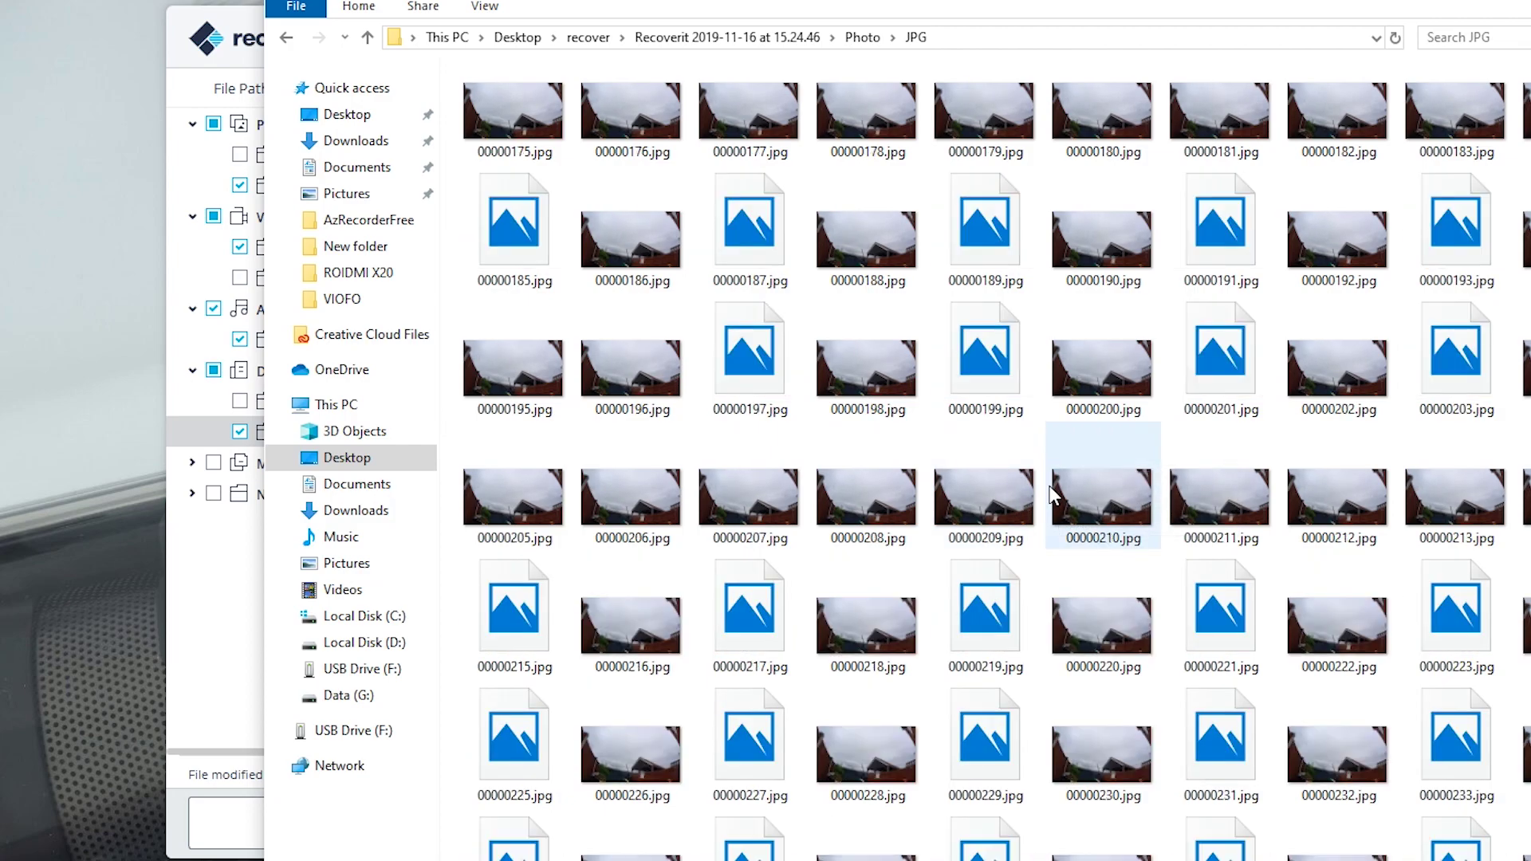
{"action": "scroll", "coordinate": [1061, 478], "scroll_direction": "down", "scroll_amount": 3}
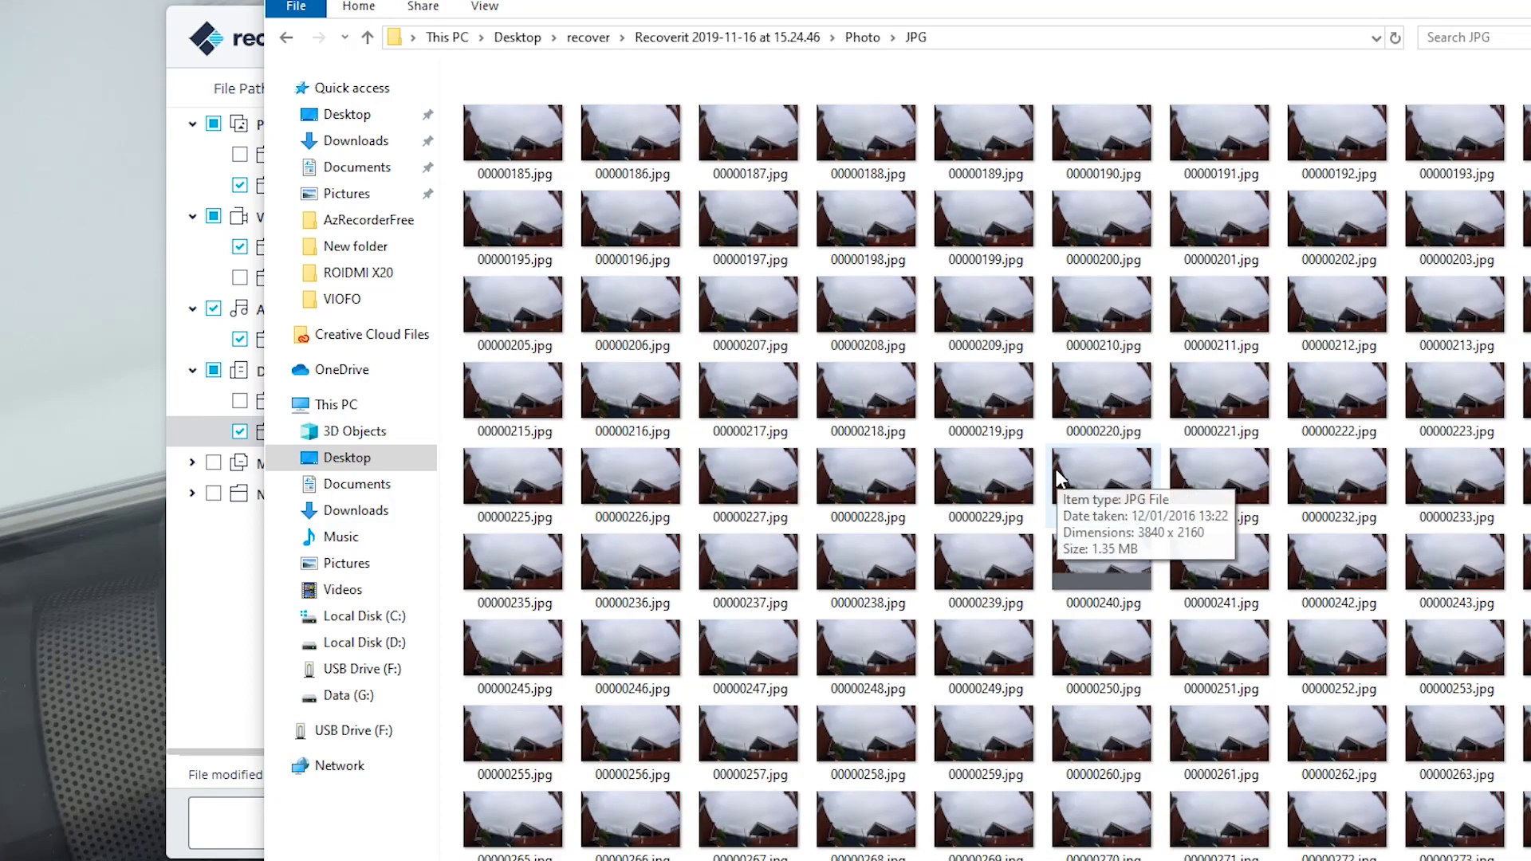
{"action": "scroll", "coordinate": [1056, 469], "scroll_direction": "up", "scroll_amount": 18}
Step: View the first photo and 00000012.jpg full size, then browse the rest of the grid
{"action": "double_click", "coordinate": [504, 132]}
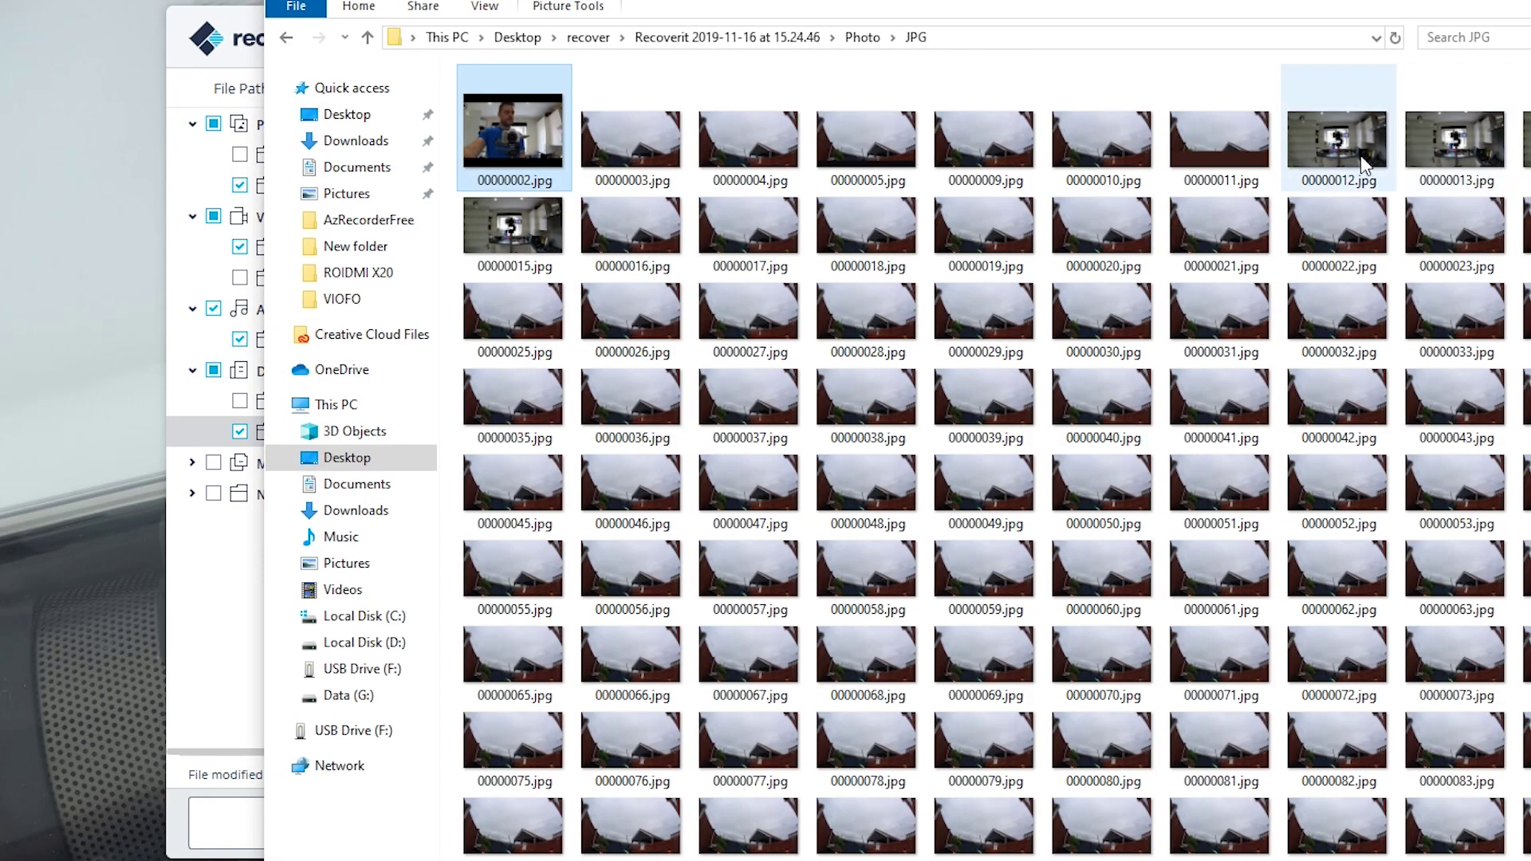
{"action": "double_click", "coordinate": [1352, 149]}
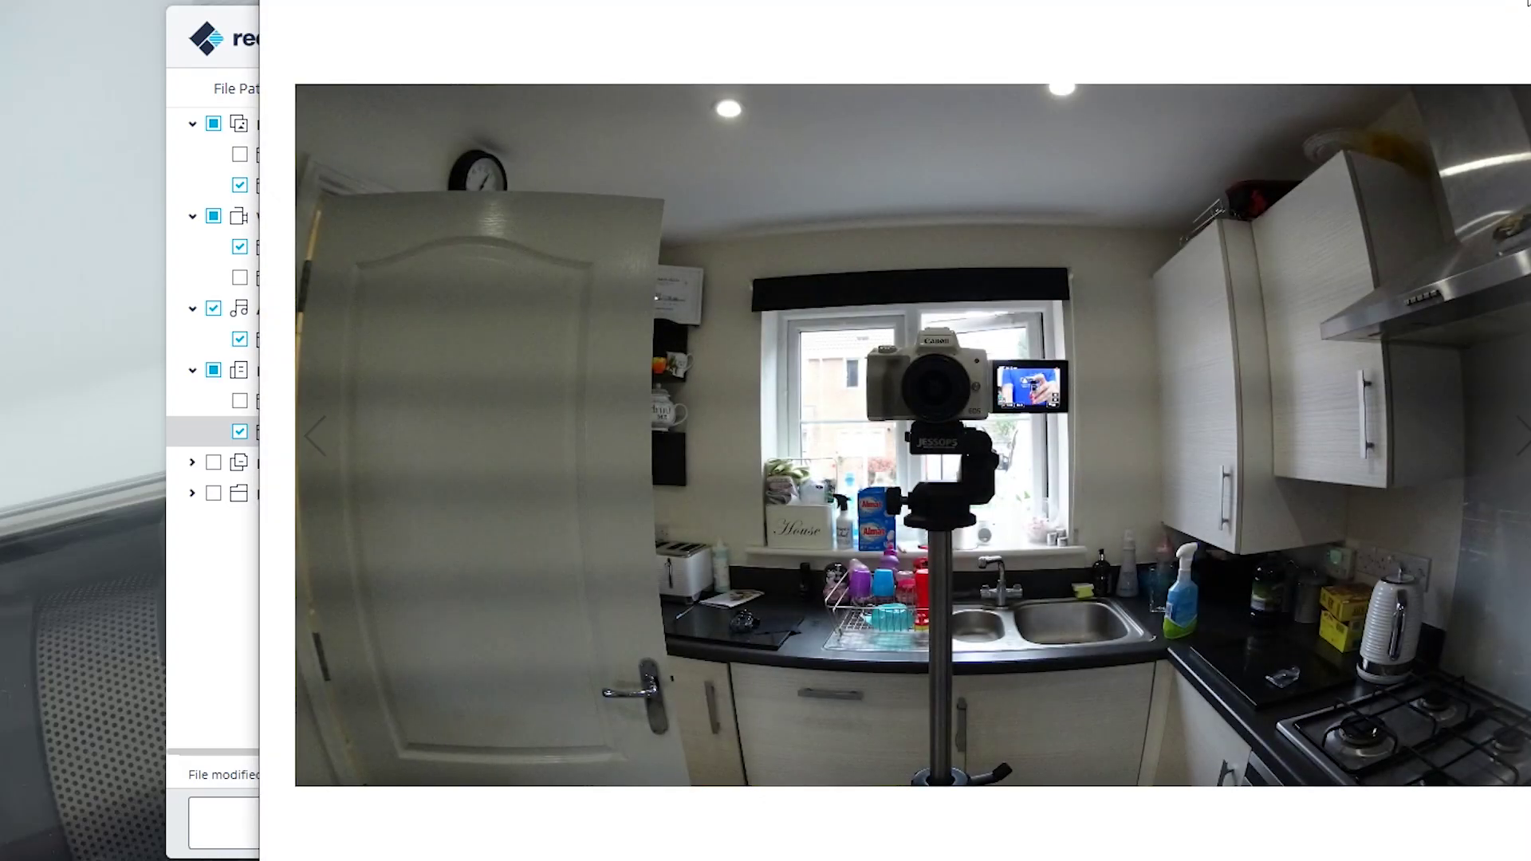
{"action": "key", "text": "Escape"}
{"action": "scroll", "coordinate": [989, 684], "scroll_direction": "down", "scroll_amount": 20}
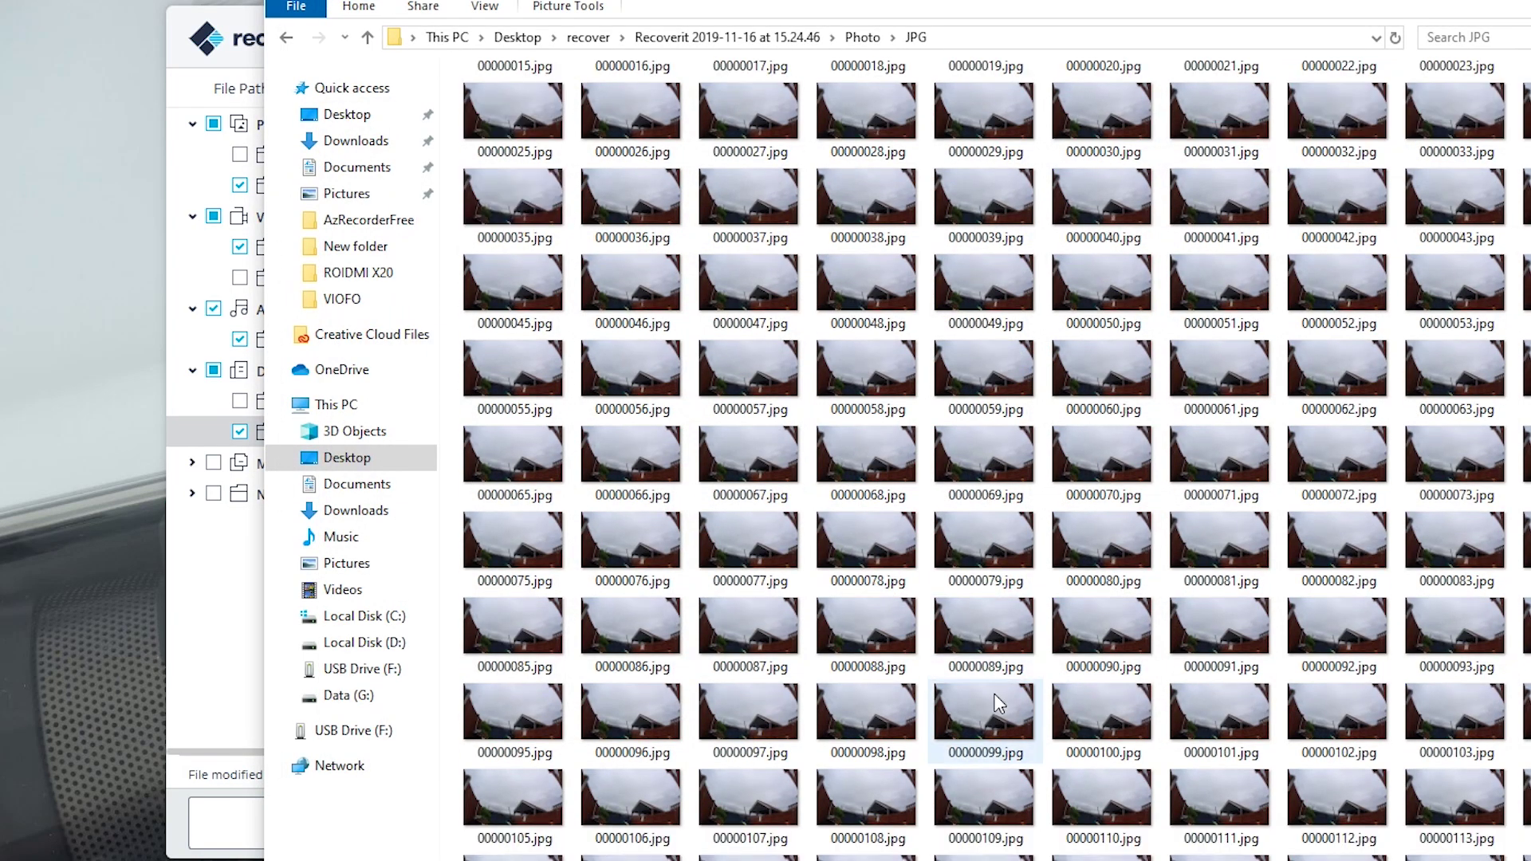
{"action": "scroll", "coordinate": [991, 685], "scroll_direction": "down", "scroll_amount": 20}
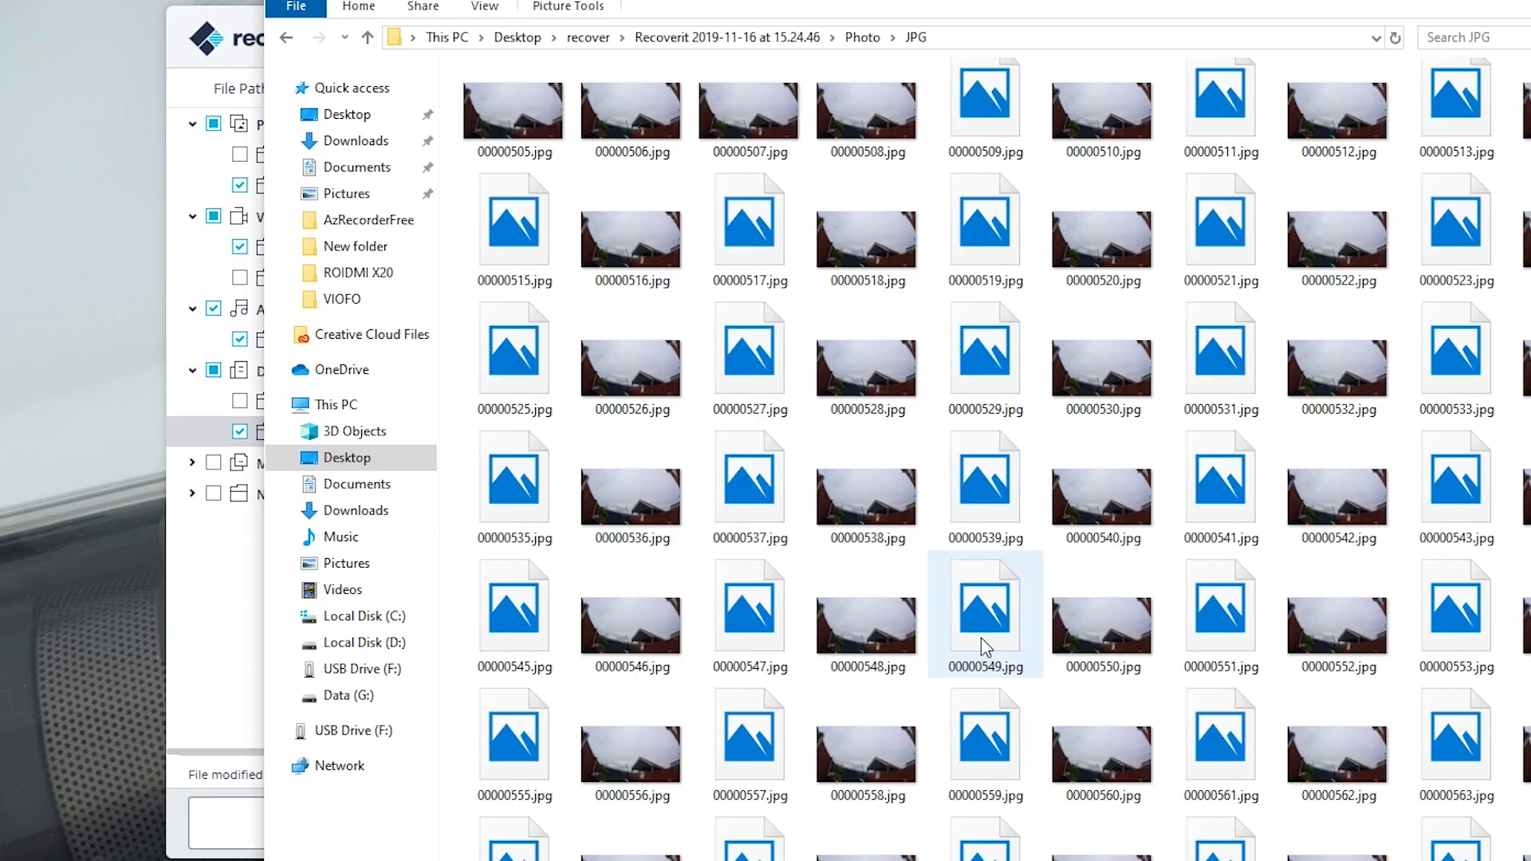
{"action": "scroll", "coordinate": [983, 638], "scroll_direction": "down", "scroll_amount": 20}
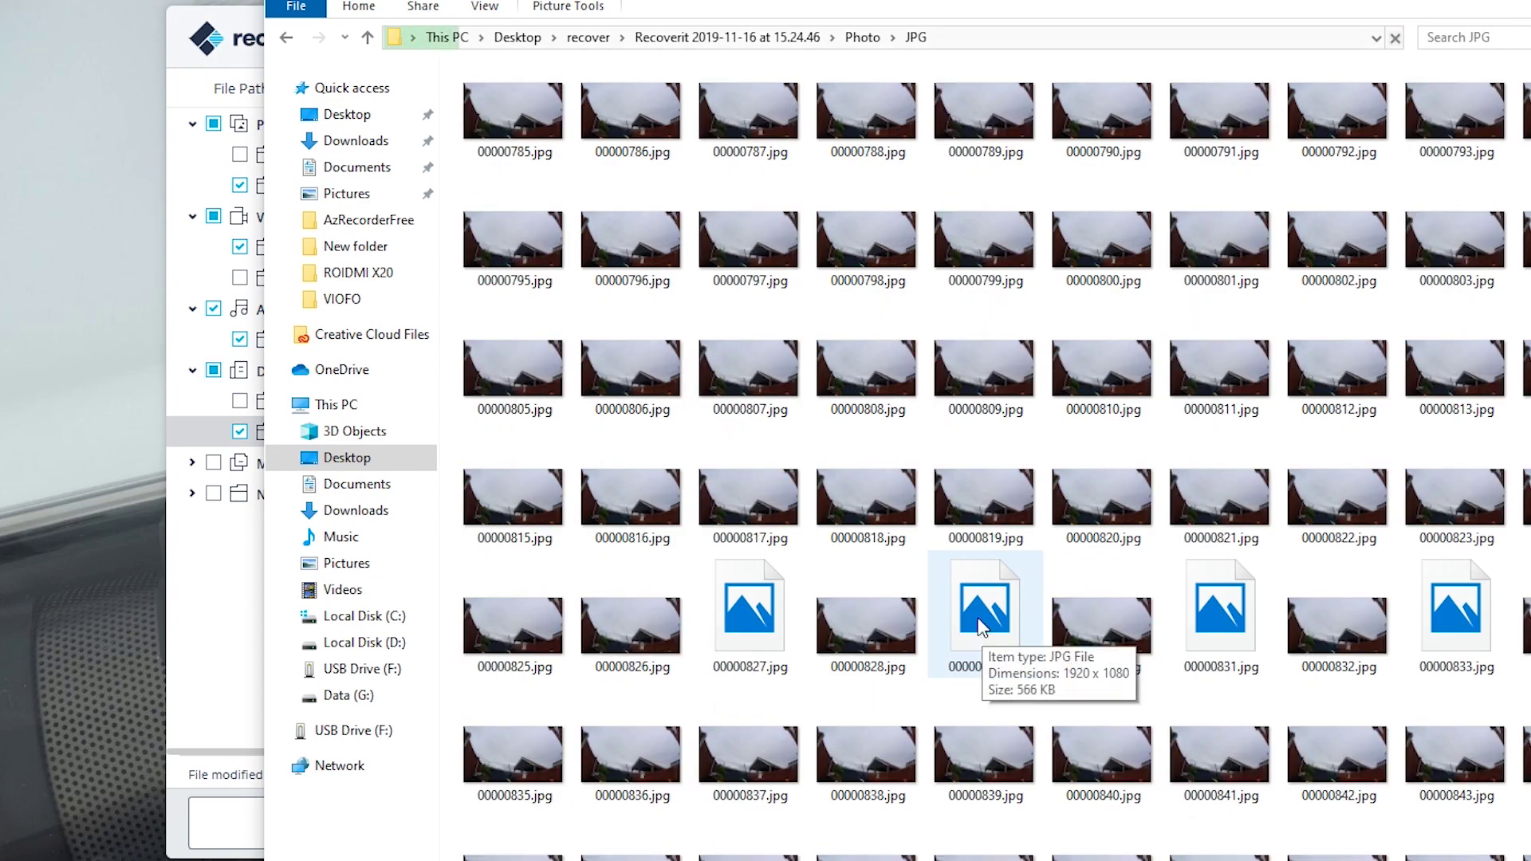
{"action": "scroll", "coordinate": [964, 611], "scroll_direction": "down", "scroll_amount": 20}
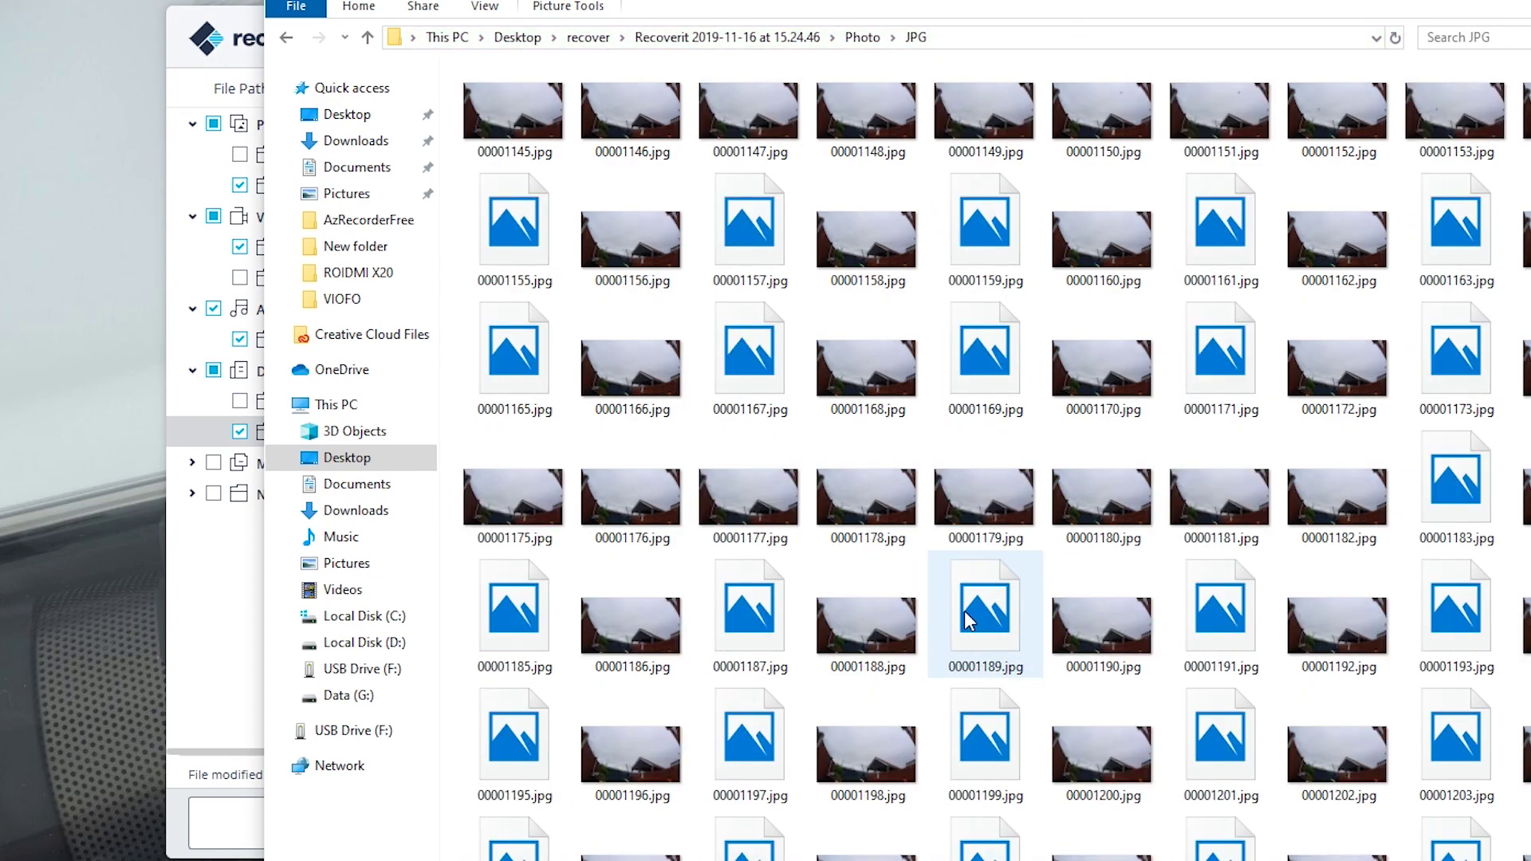
{"action": "scroll", "coordinate": [969, 601], "scroll_direction": "down", "scroll_amount": 20}
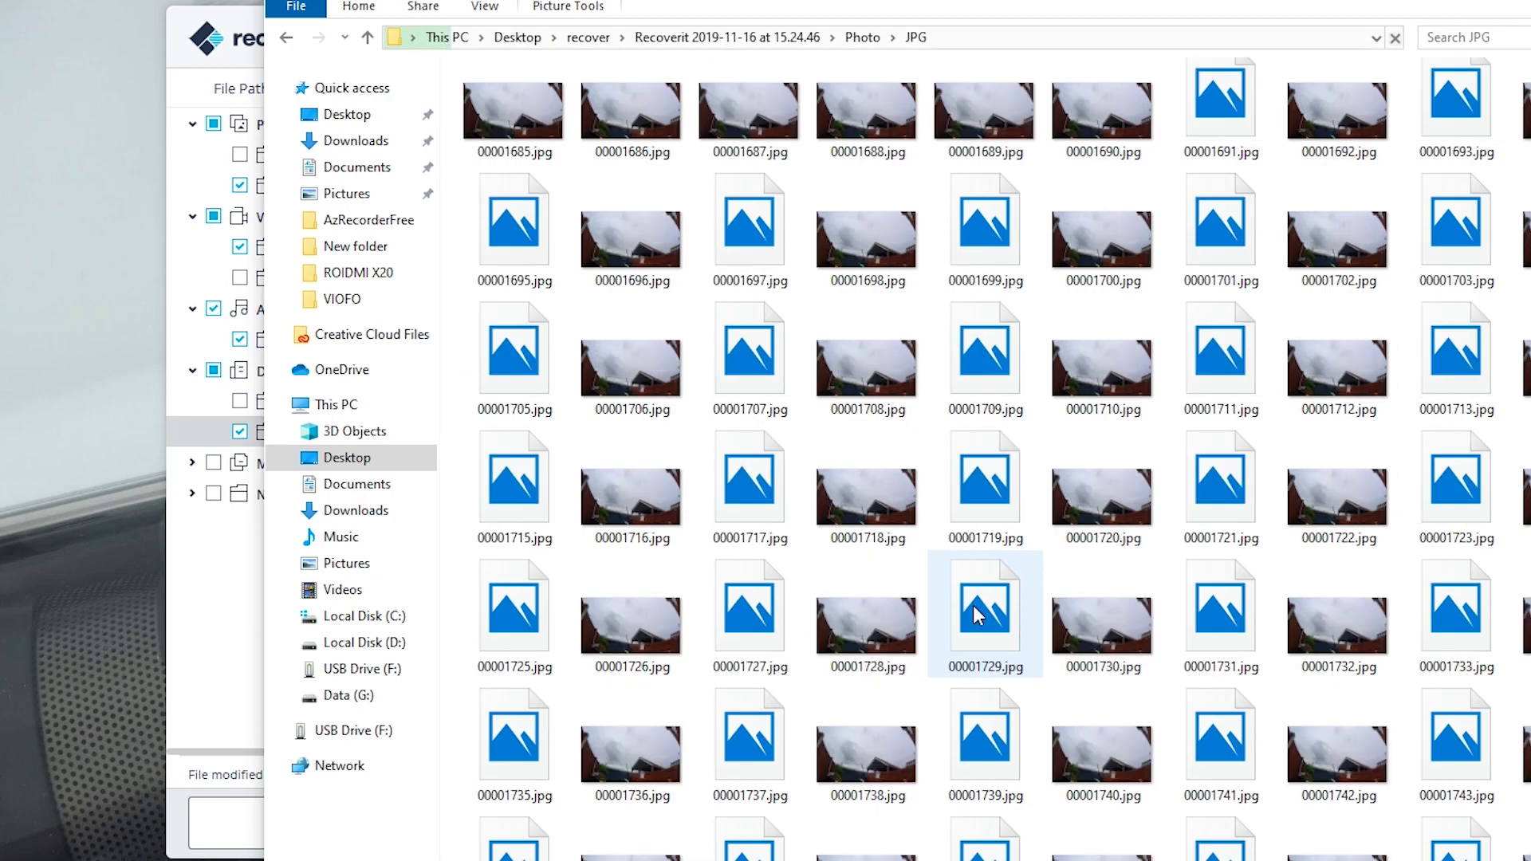
{"action": "scroll", "coordinate": [1056, 668], "scroll_direction": "down", "scroll_amount": 12}
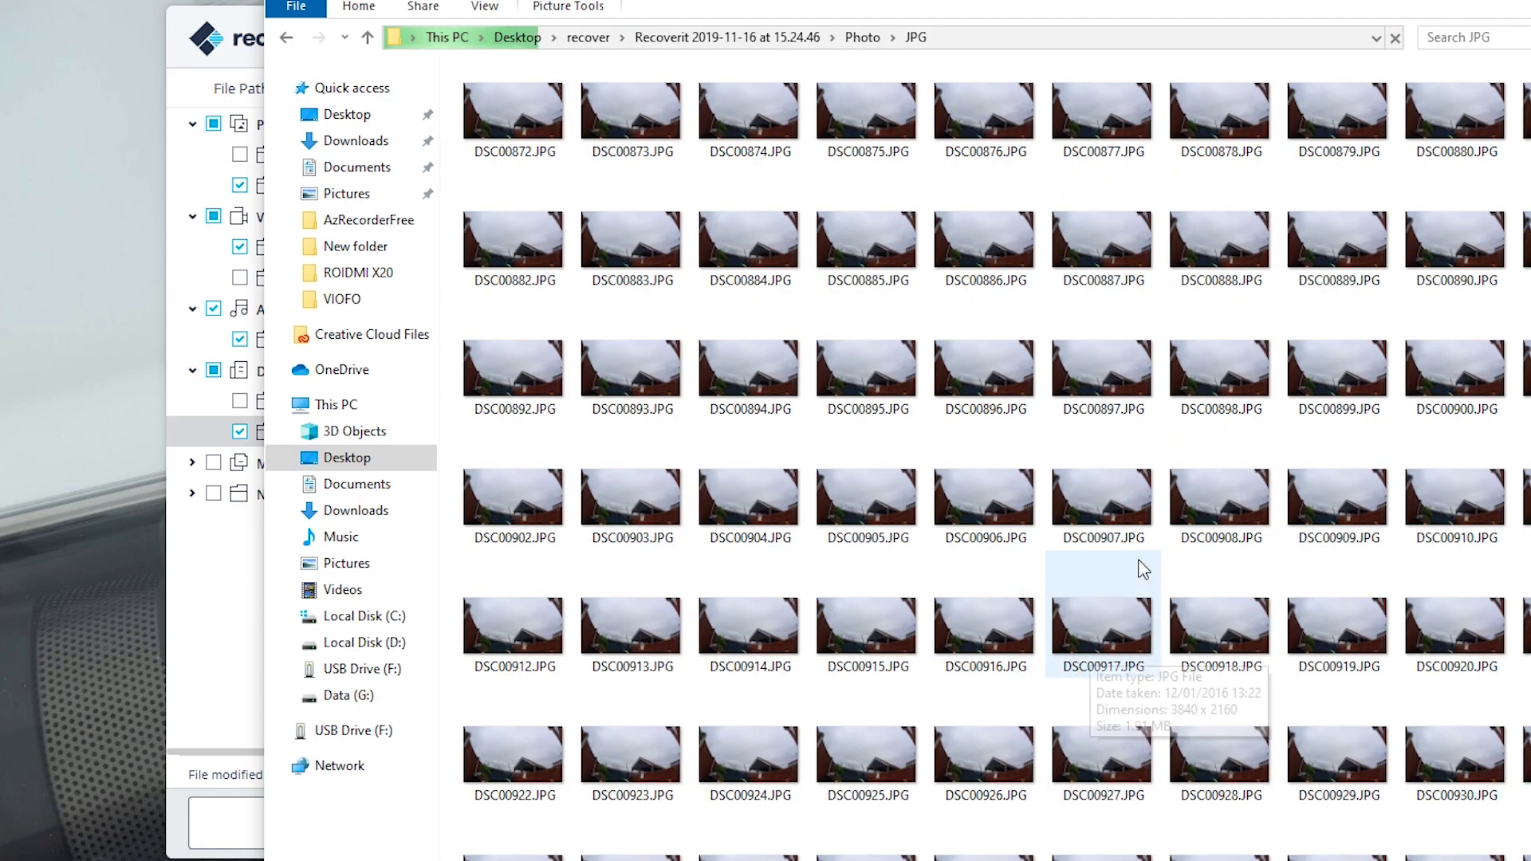
{"action": "scroll", "coordinate": [1144, 630], "scroll_direction": "down", "scroll_amount": 20}
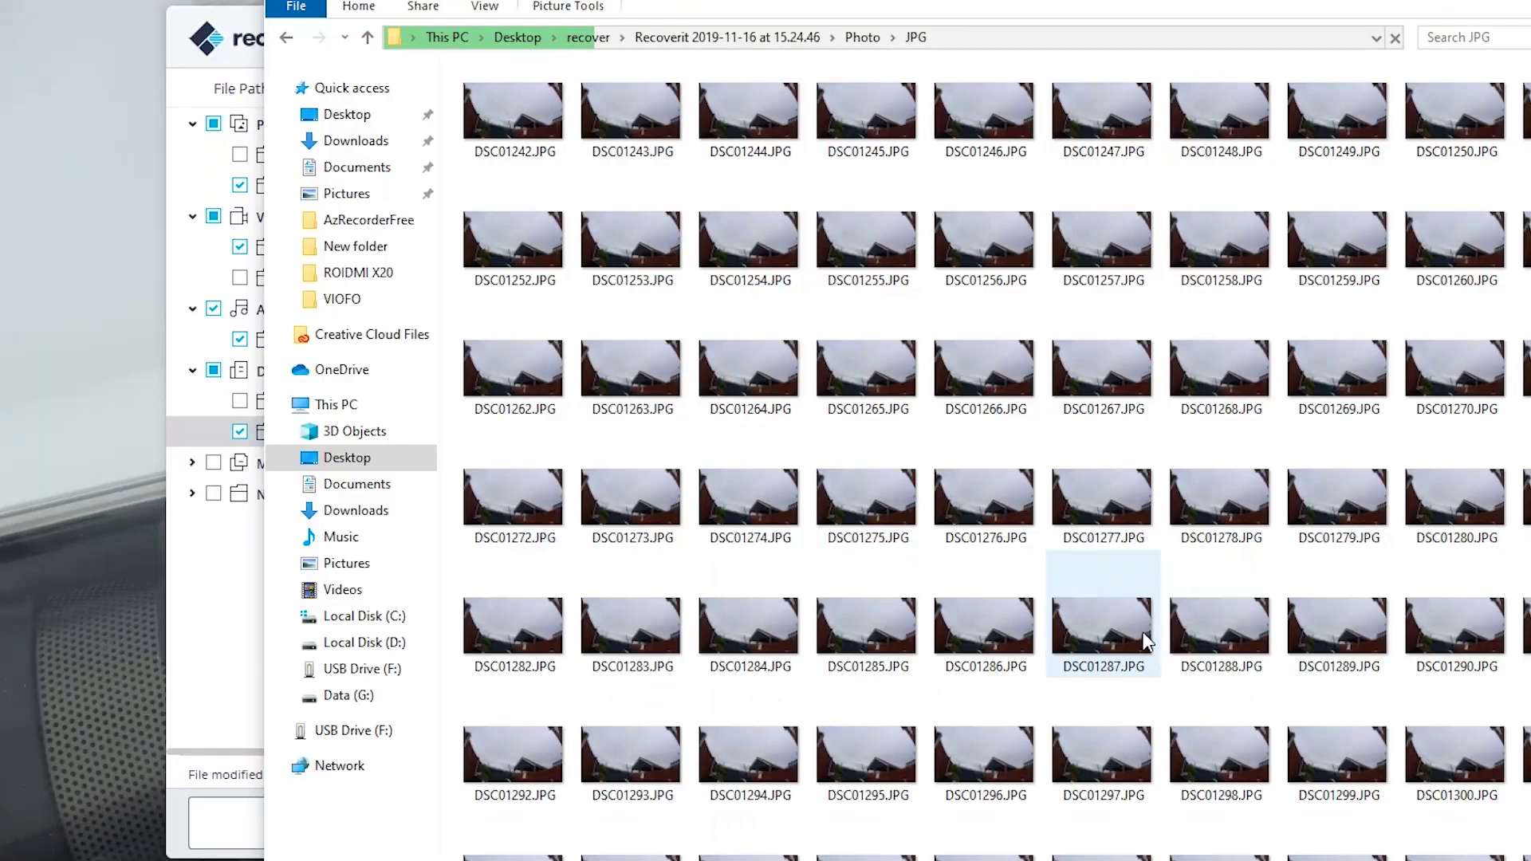
{"action": "scroll", "coordinate": [1143, 663], "scroll_direction": "down", "scroll_amount": 18}
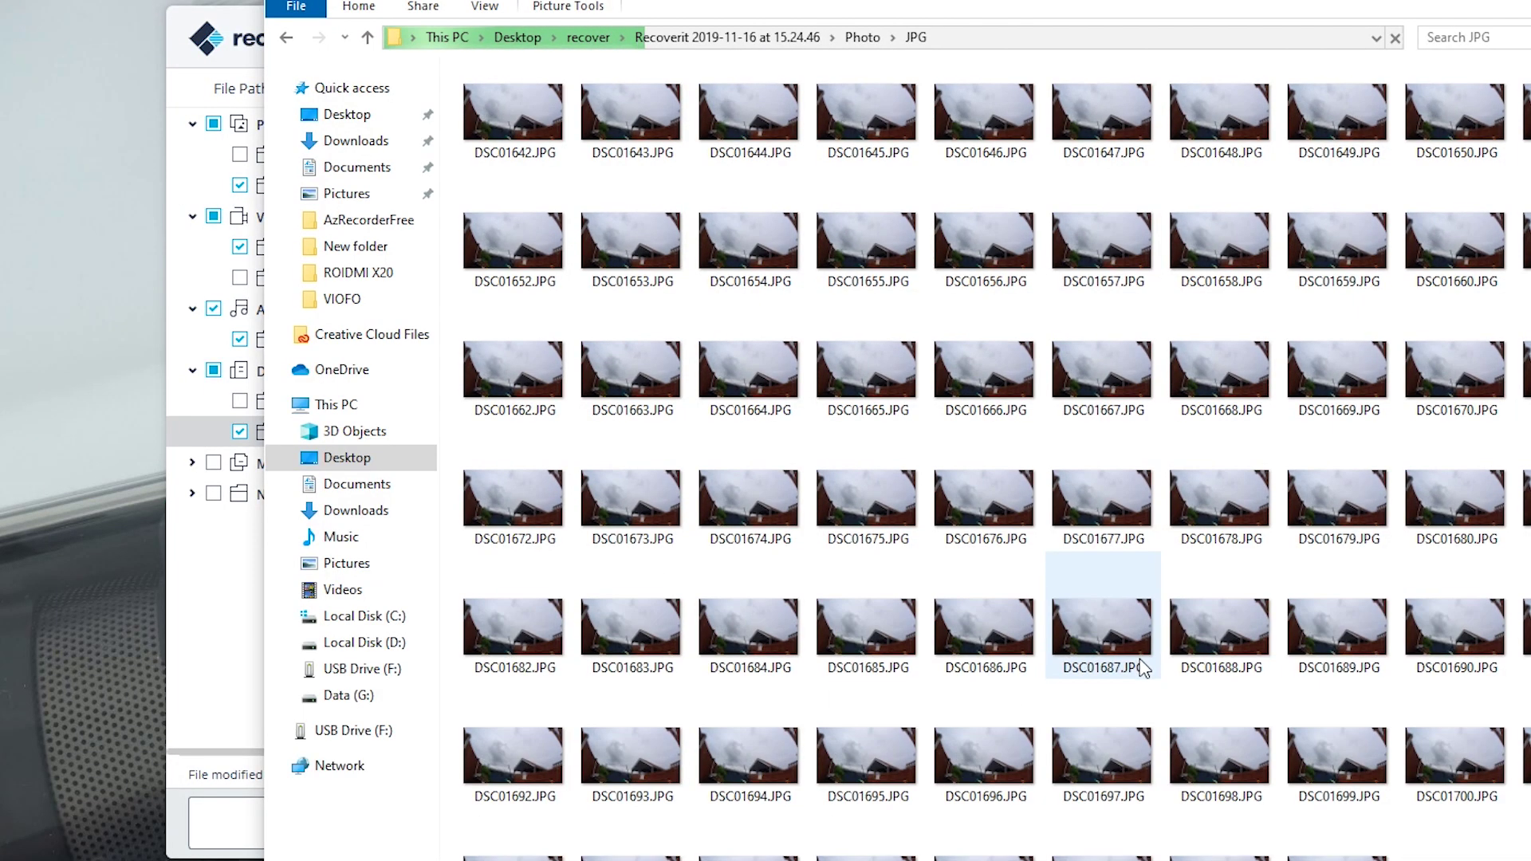
{"action": "scroll", "coordinate": [1180, 718], "scroll_direction": "down", "scroll_amount": 20}
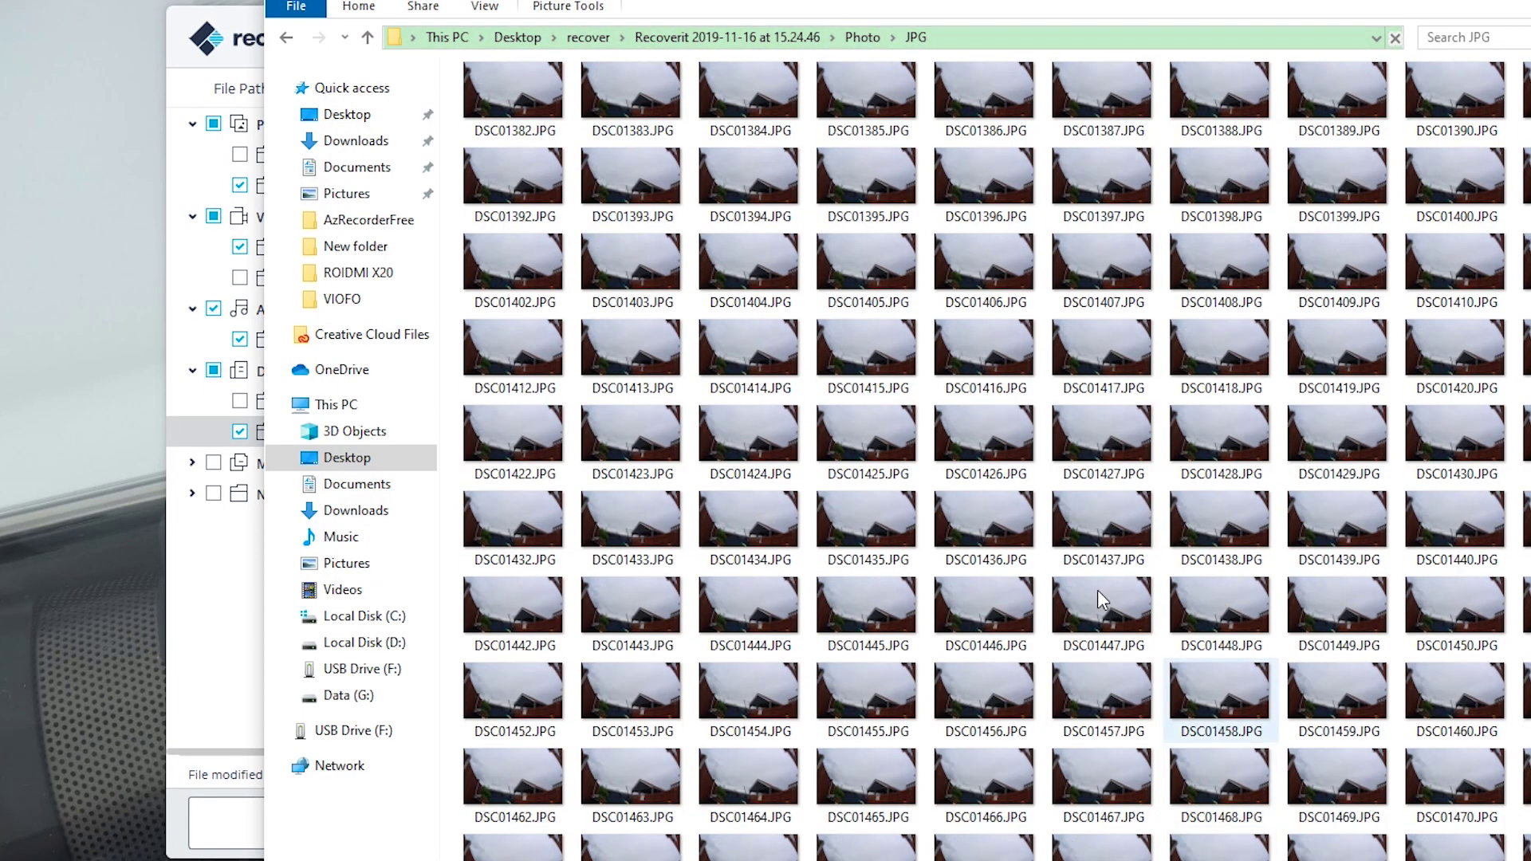
{"action": "scroll", "coordinate": [1069, 536], "scroll_direction": "up", "scroll_amount": 20}
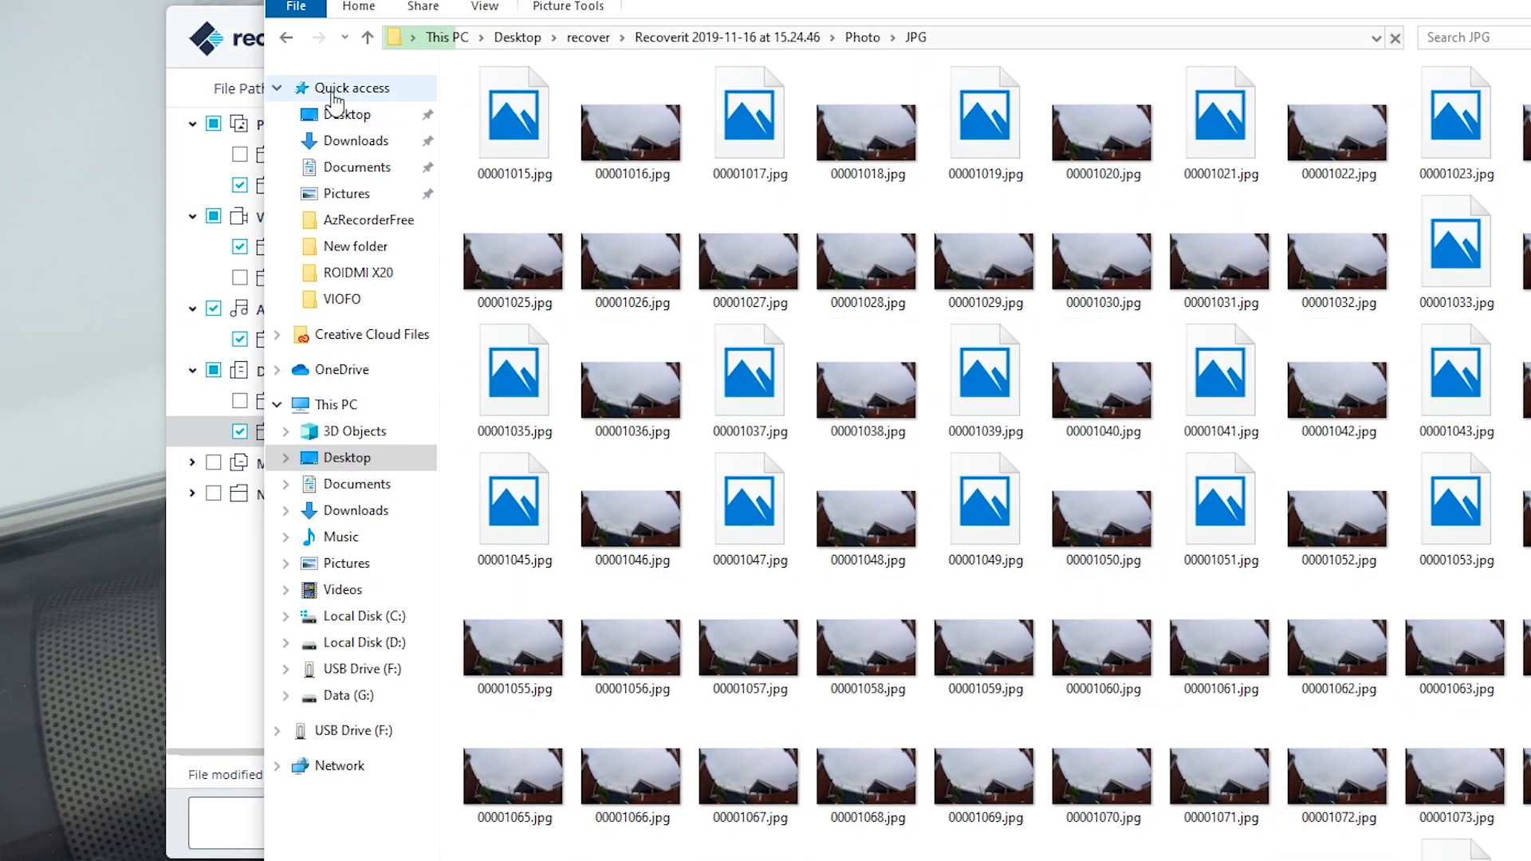
Step: Go back to the recovery folder and open Video > MP4
{"action": "left_click", "coordinate": [286, 38]}
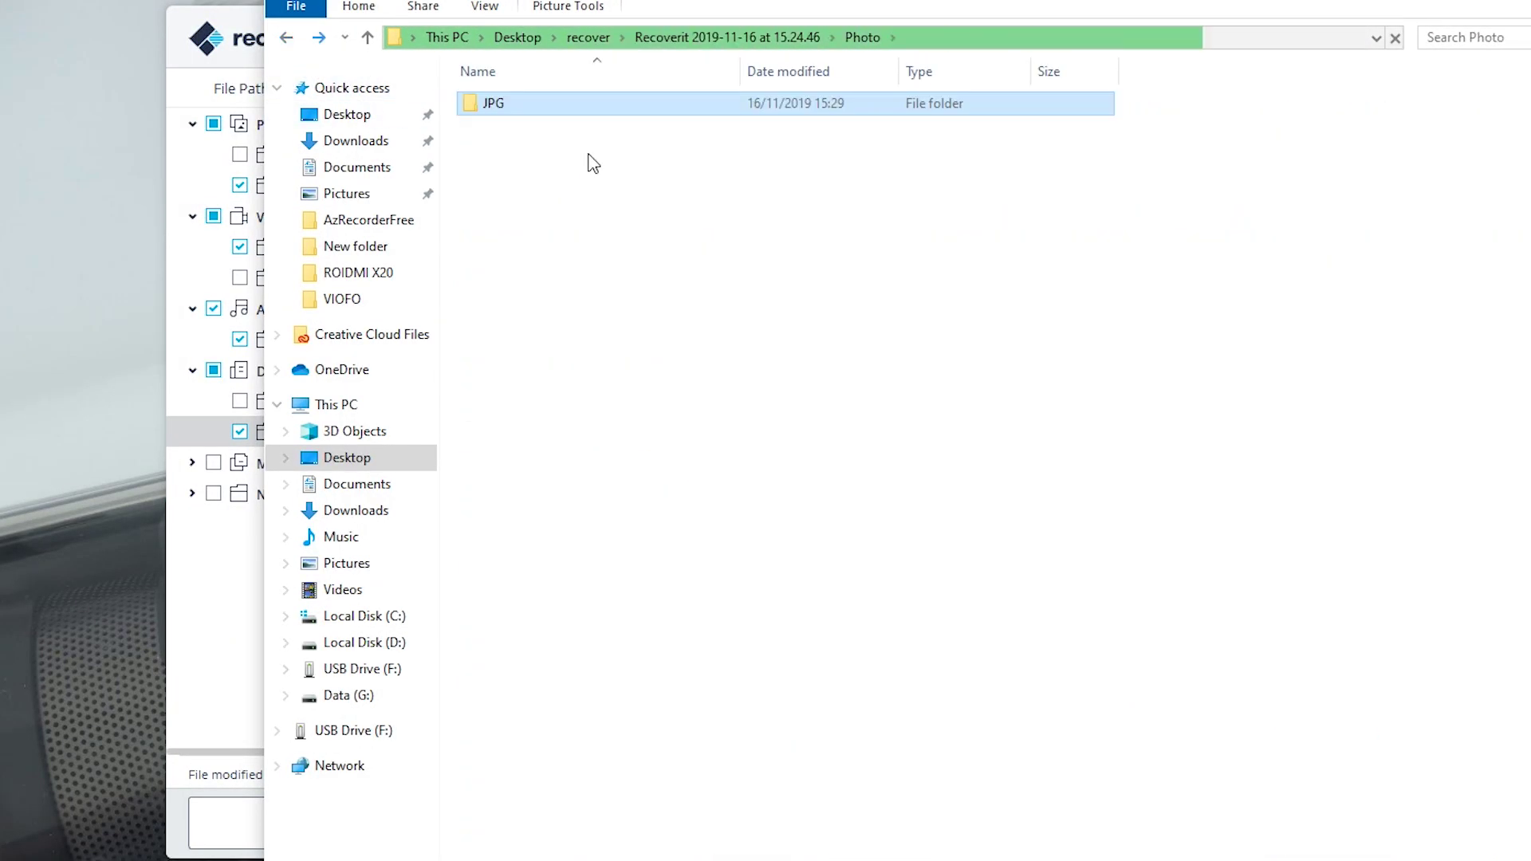
{"action": "left_click", "coordinate": [286, 37]}
{"action": "double_click", "coordinate": [505, 173]}
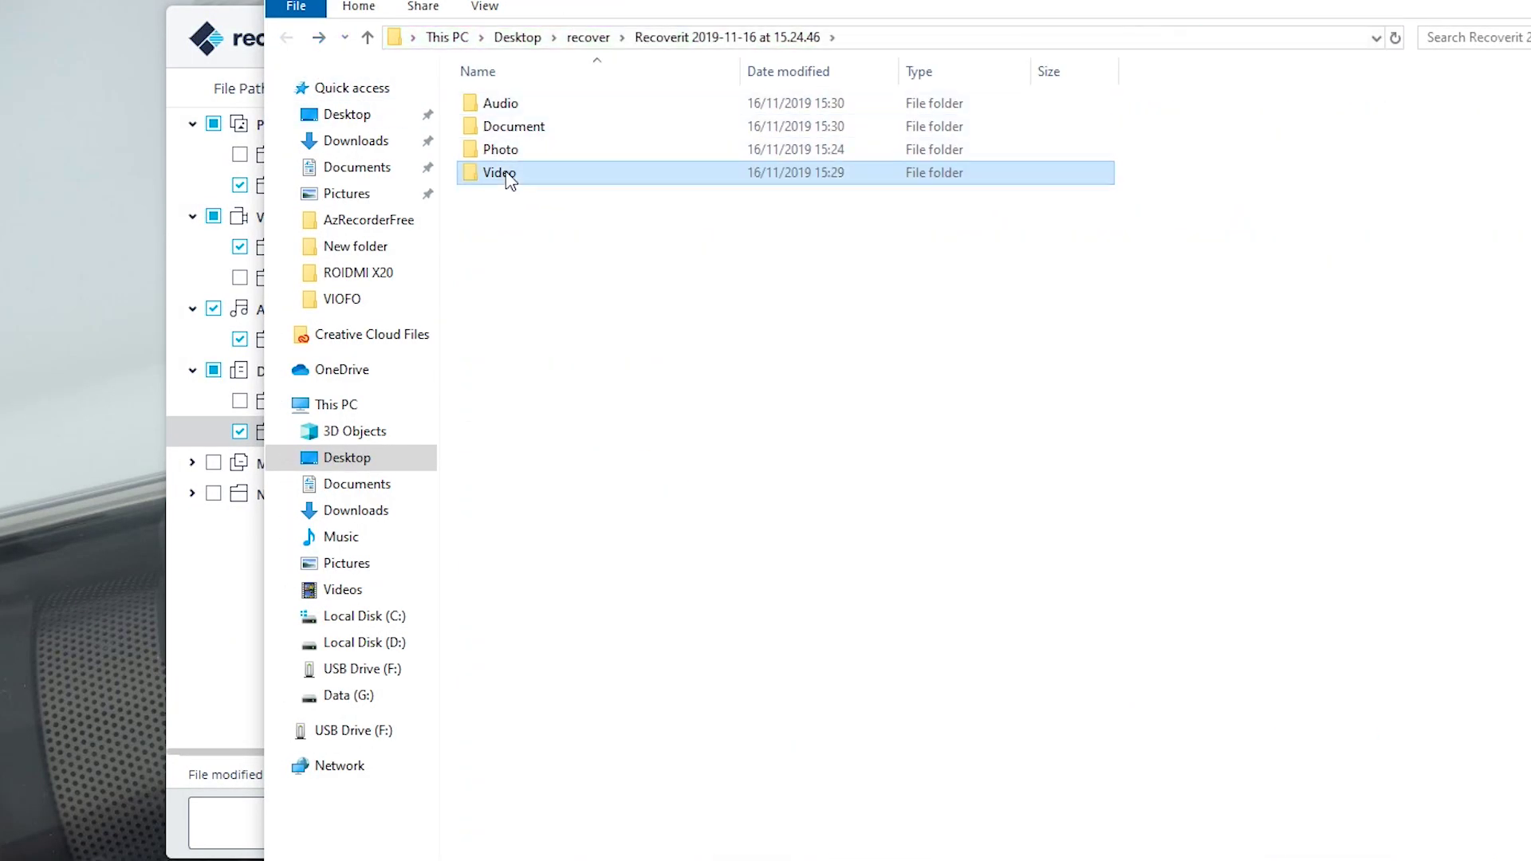
{"action": "double_click", "coordinate": [504, 110]}
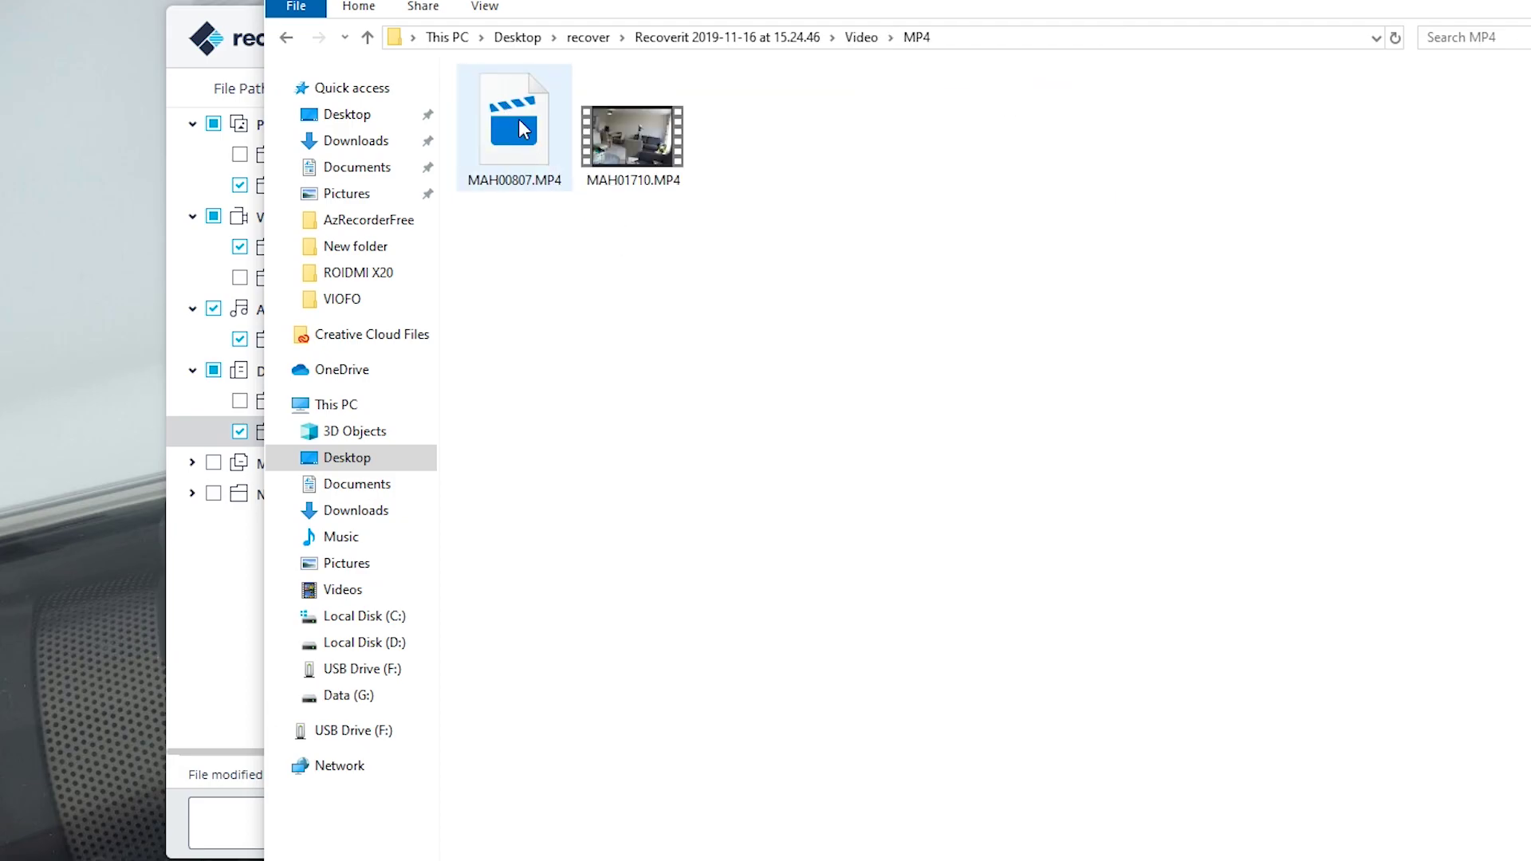
Step: Play MAH00807.MP4 from about 28 s and MAH01710.MP4 from 10 to 20 s
{"action": "double_click", "coordinate": [514, 127]}
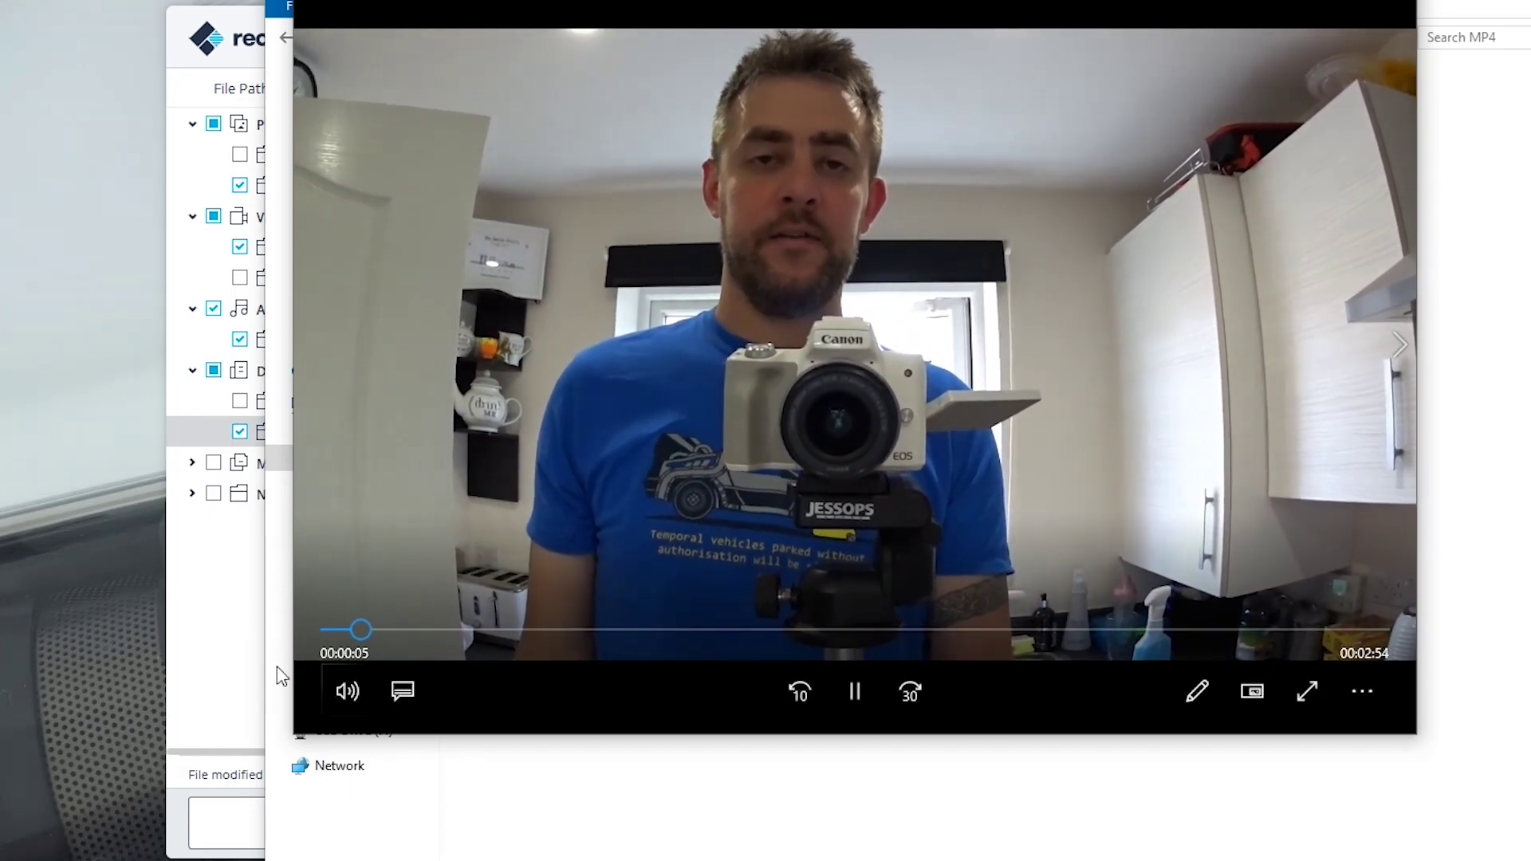
{"action": "left_click", "coordinate": [506, 629]}
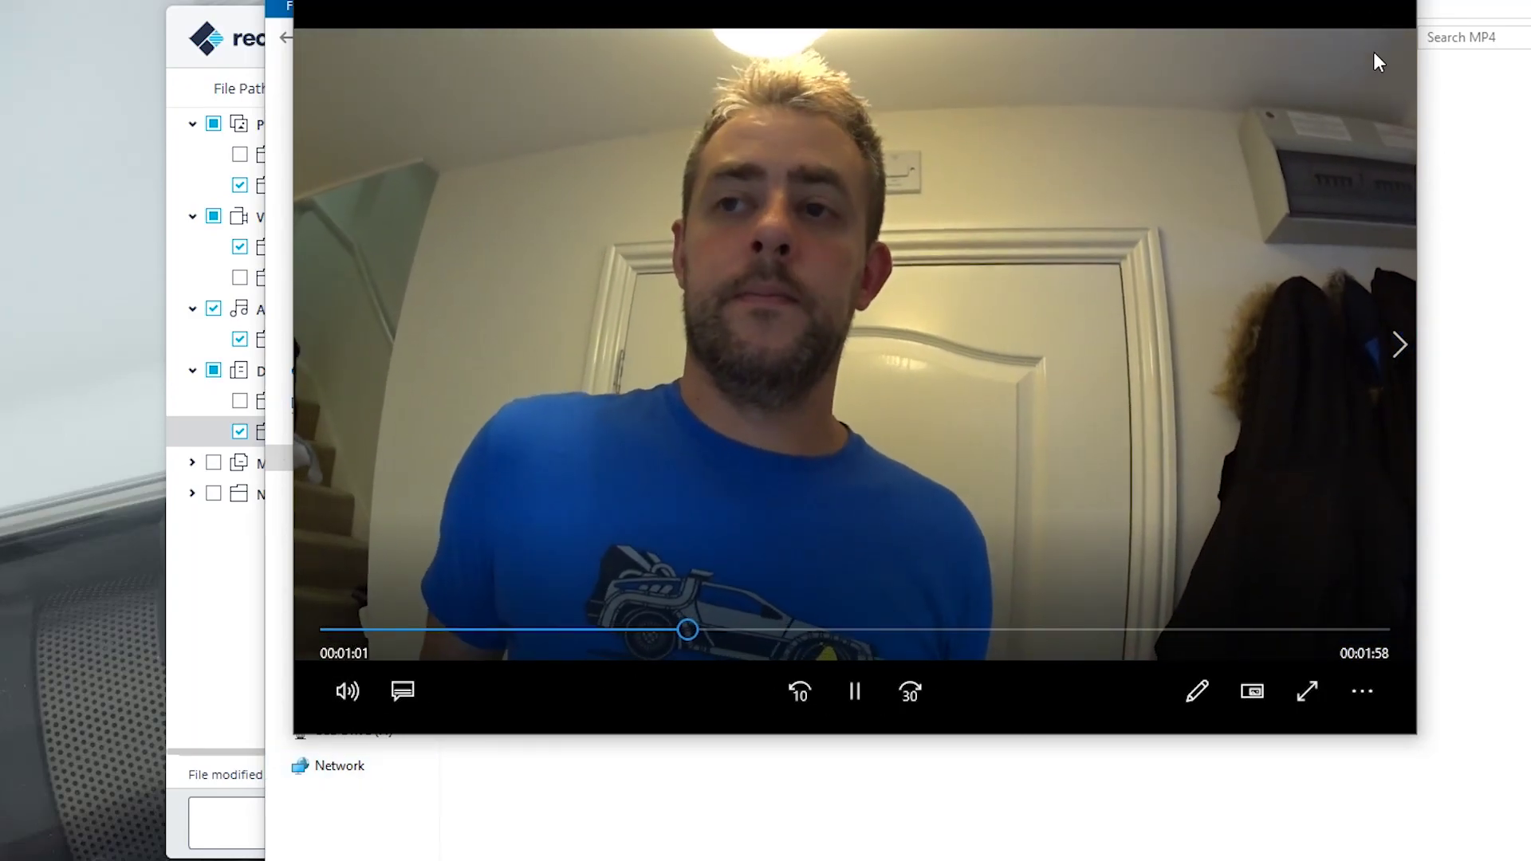
{"action": "left_click", "coordinate": [1395, 12]}
{"action": "double_click", "coordinate": [660, 172]}
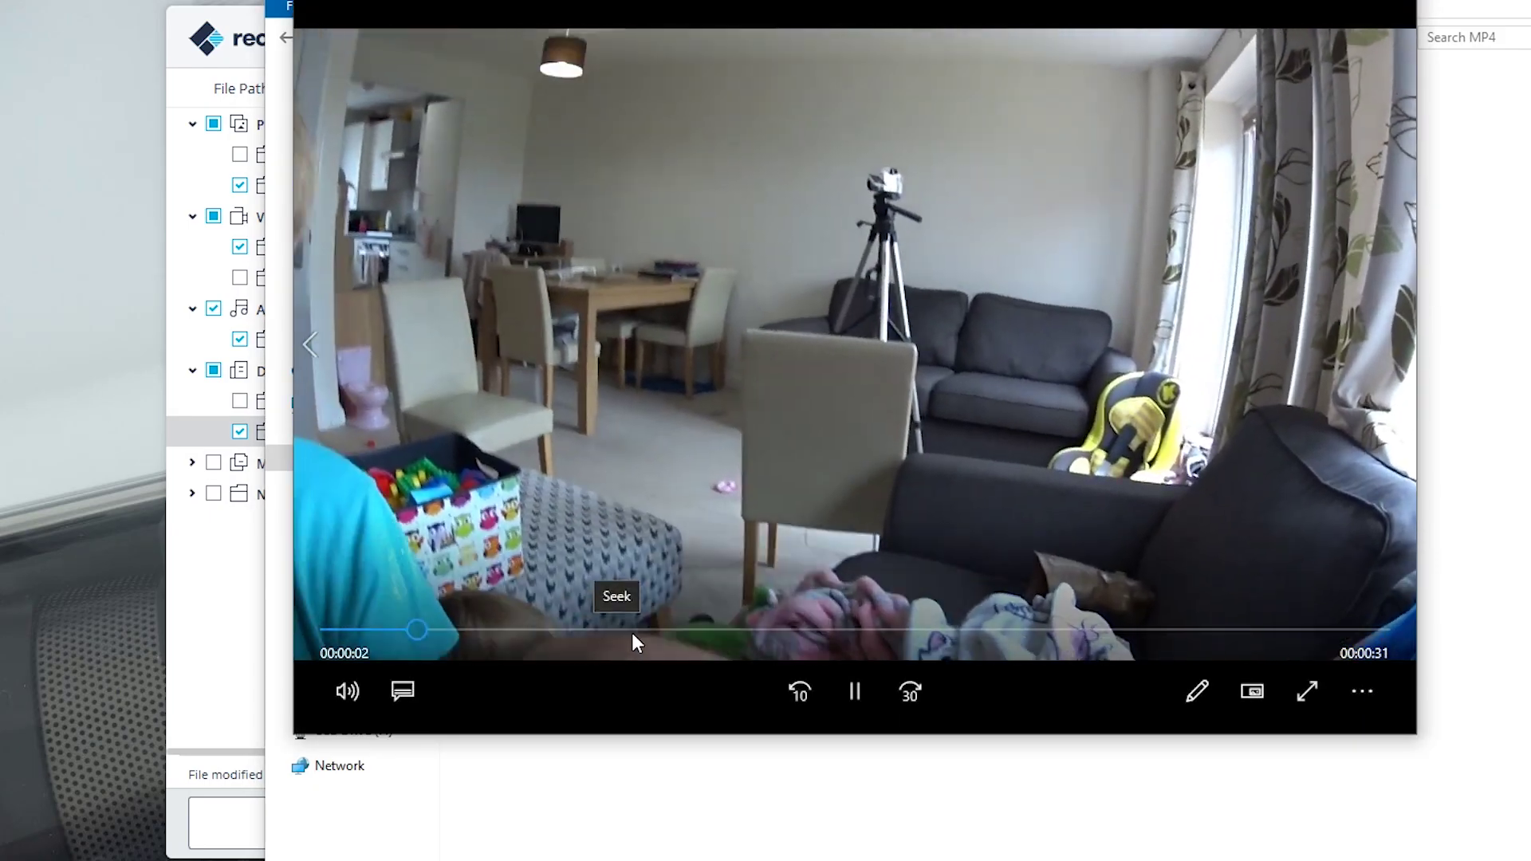
{"action": "left_click", "coordinate": [643, 629]}
{"action": "left_click_drag", "start_coordinate": [642, 629], "coordinate": [975, 629]}
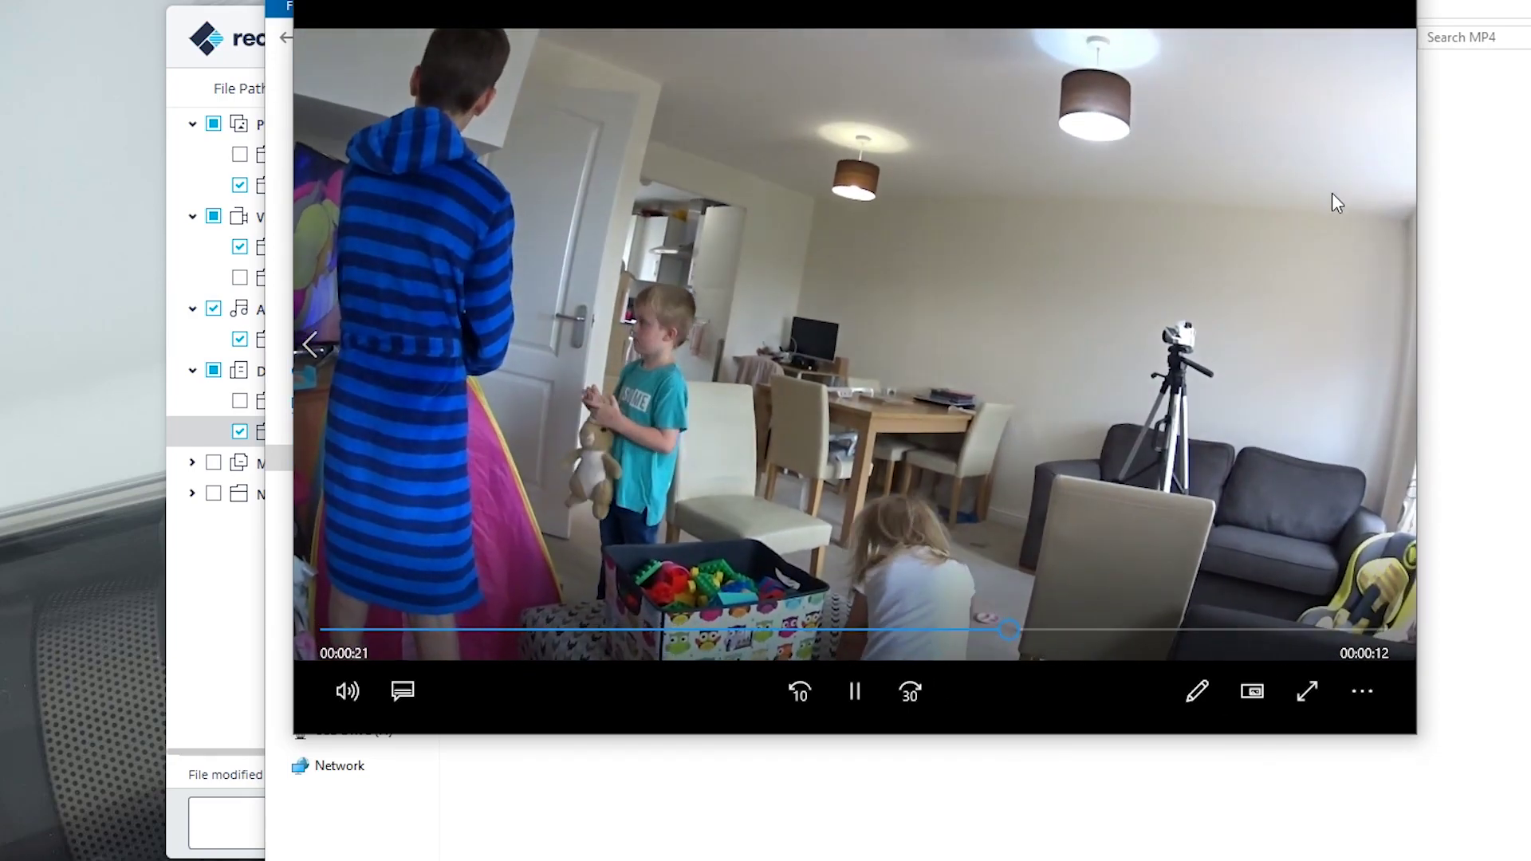
{"action": "left_click", "coordinate": [1397, 11]}
Step: Return to the recovery folder and open Document > XML to see its file
{"action": "left_click", "coordinate": [297, 41]}
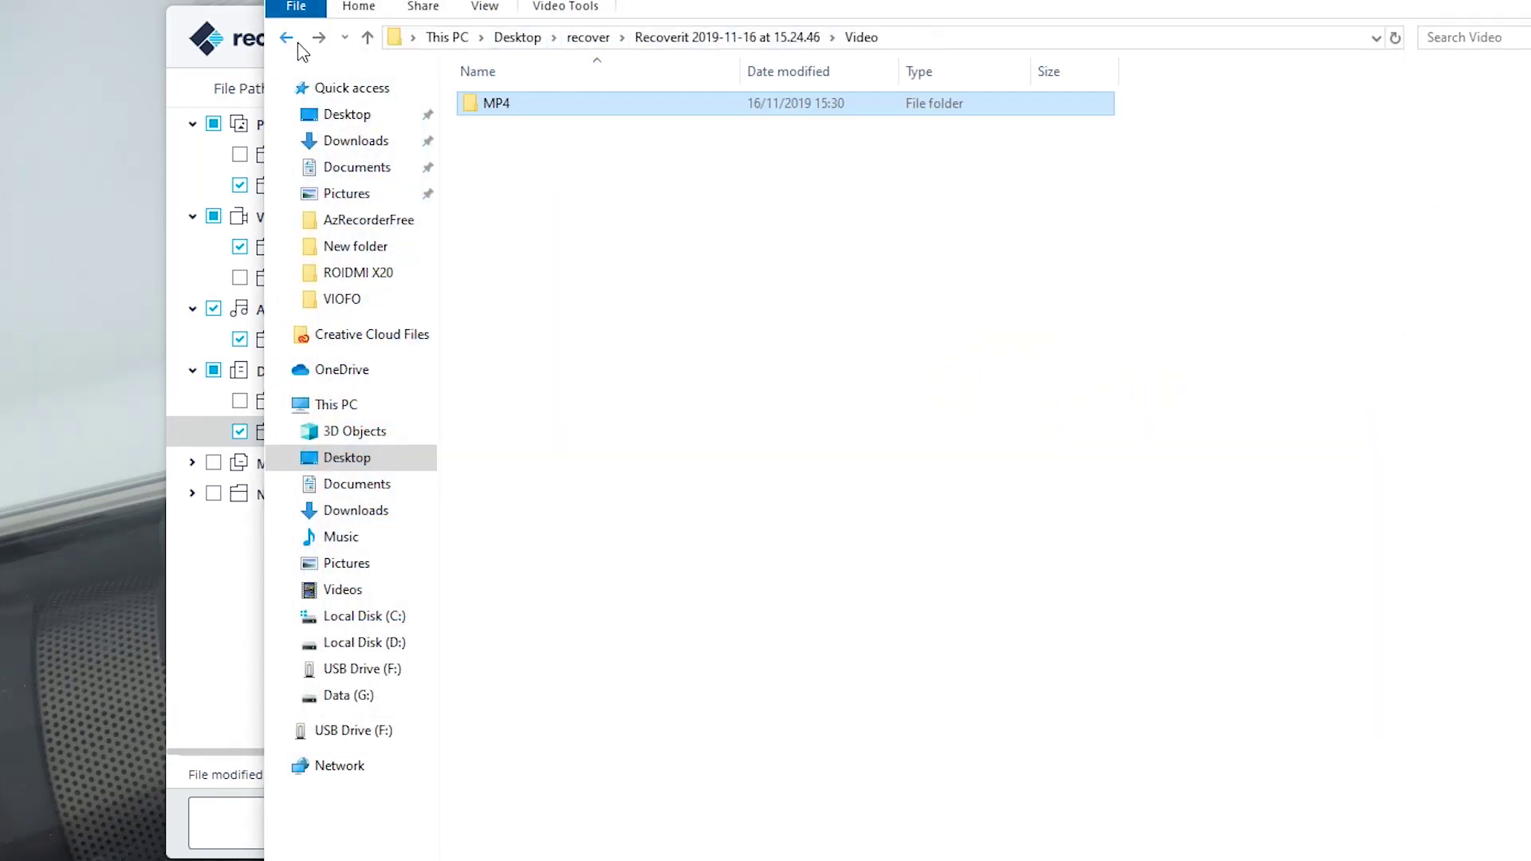
{"action": "left_click", "coordinate": [294, 42]}
{"action": "double_click", "coordinate": [514, 128]}
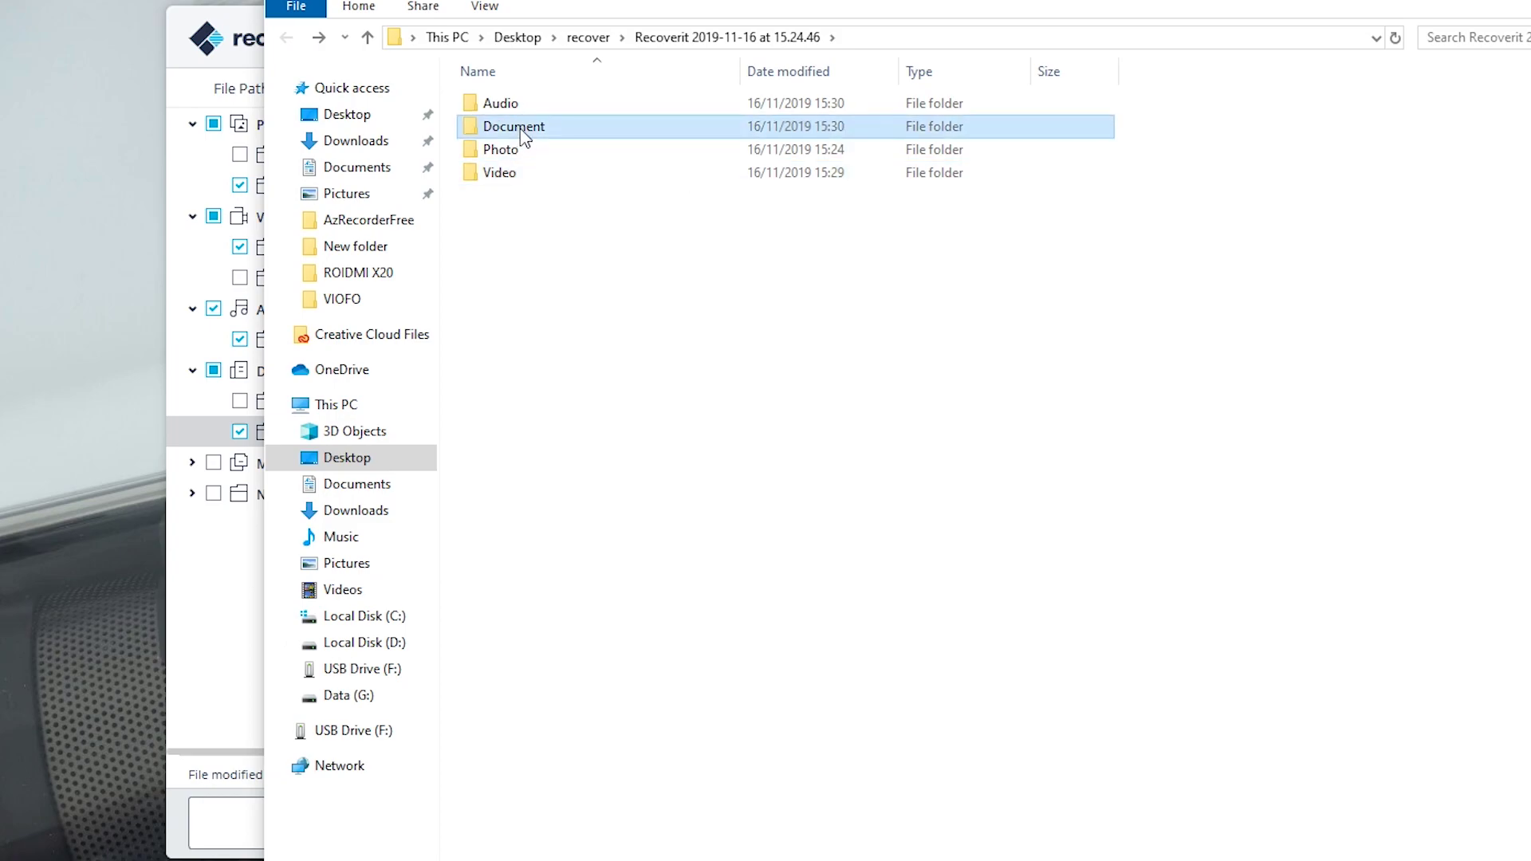
{"action": "double_click", "coordinate": [496, 108]}
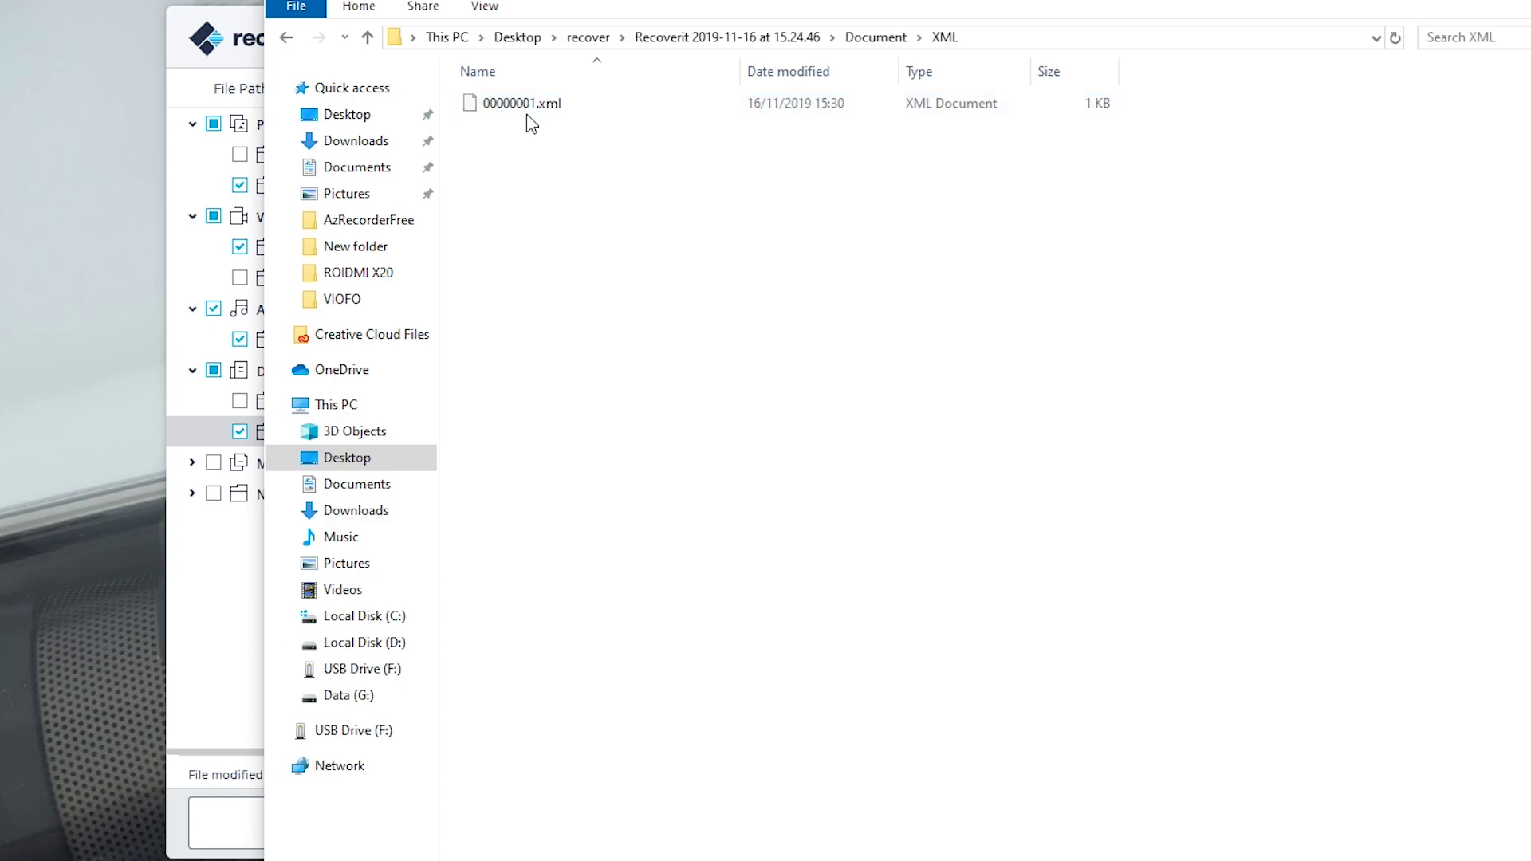
Step: Open Audio > AAC, select 00000007.aac, then go back to the recovery folder
{"action": "left_click", "coordinate": [289, 37]}
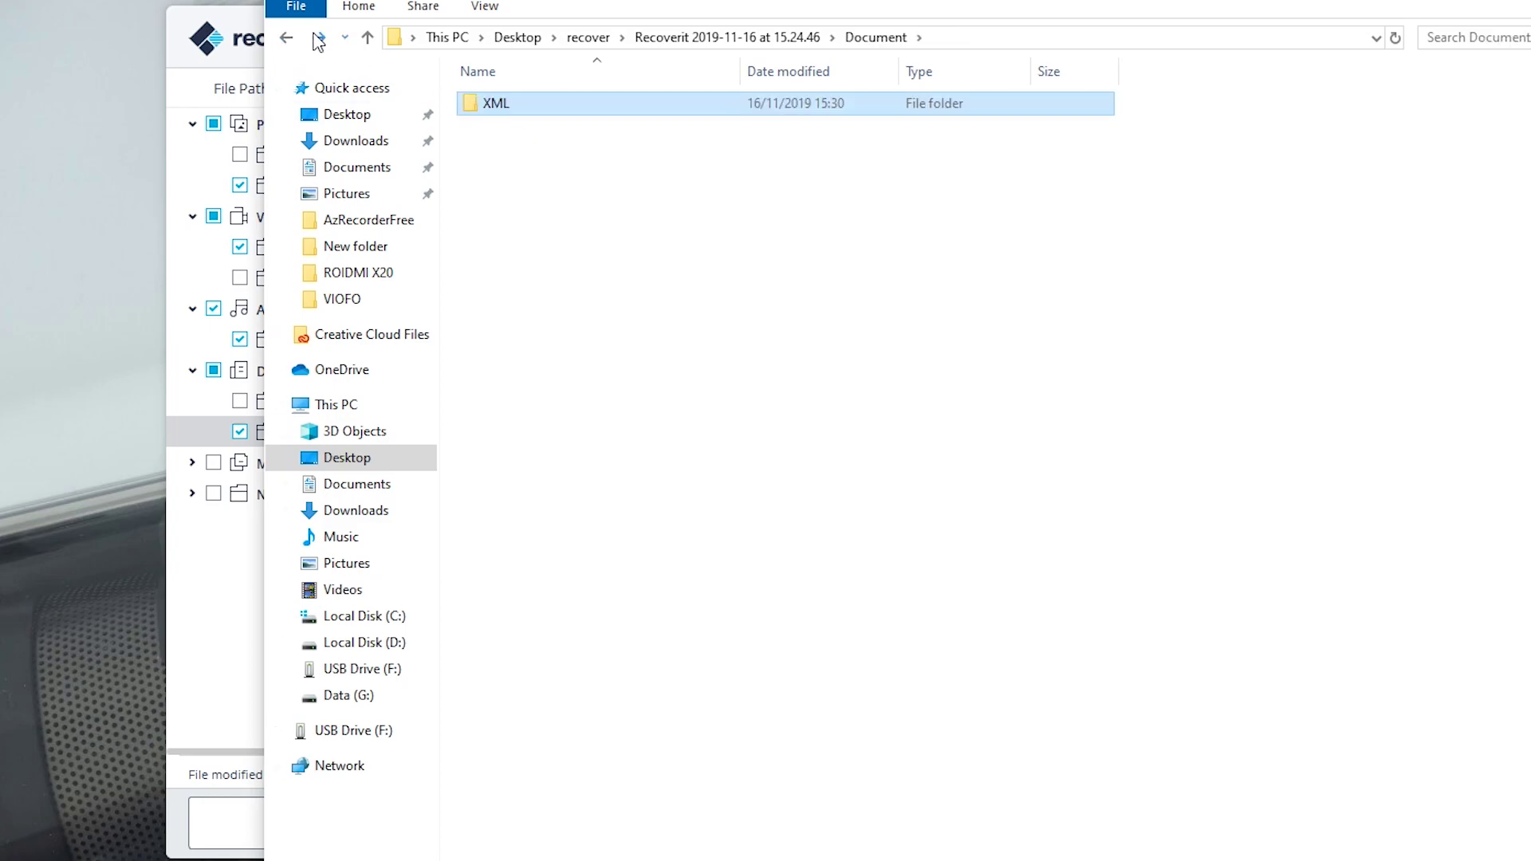
{"action": "left_click", "coordinate": [287, 38]}
{"action": "double_click", "coordinate": [502, 104]}
{"action": "double_click", "coordinate": [504, 106]}
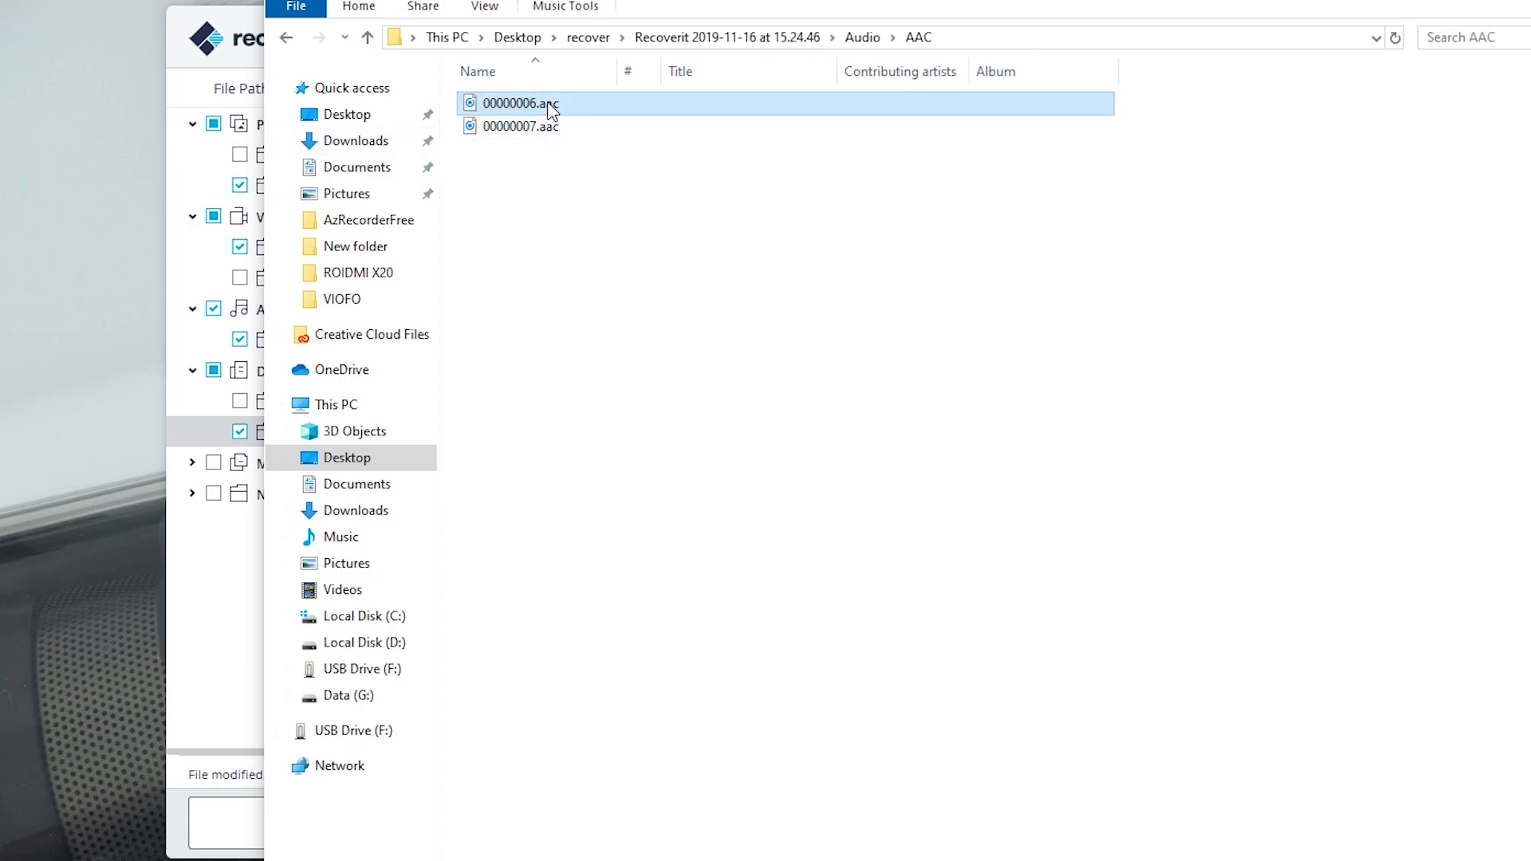
{"action": "left_click", "coordinate": [530, 126]}
{"action": "left_click", "coordinate": [529, 126]}
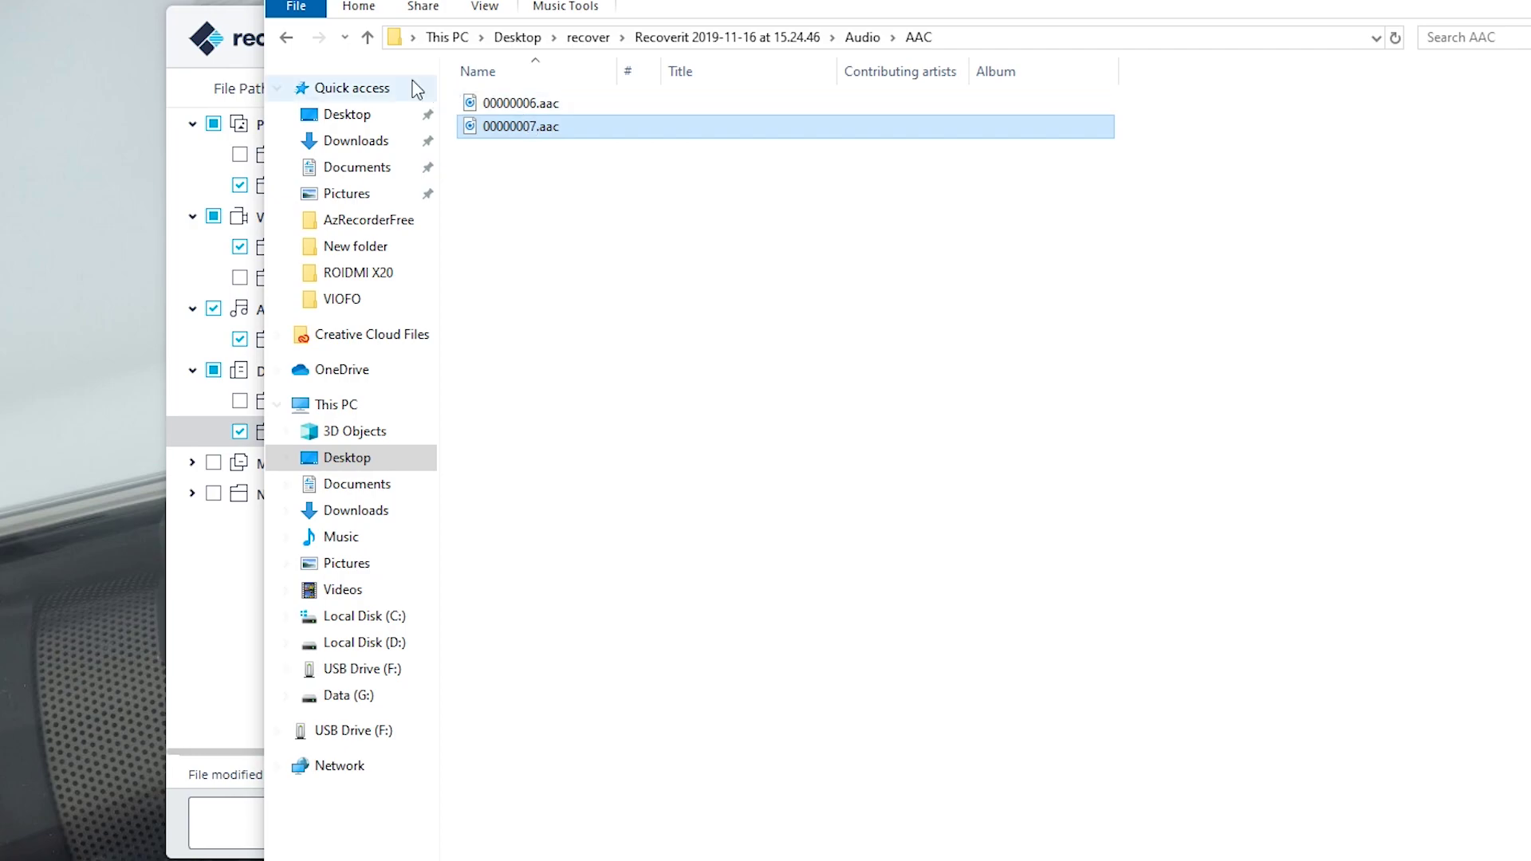
{"action": "left_click", "coordinate": [286, 38]}
{"action": "left_click", "coordinate": [286, 38]}
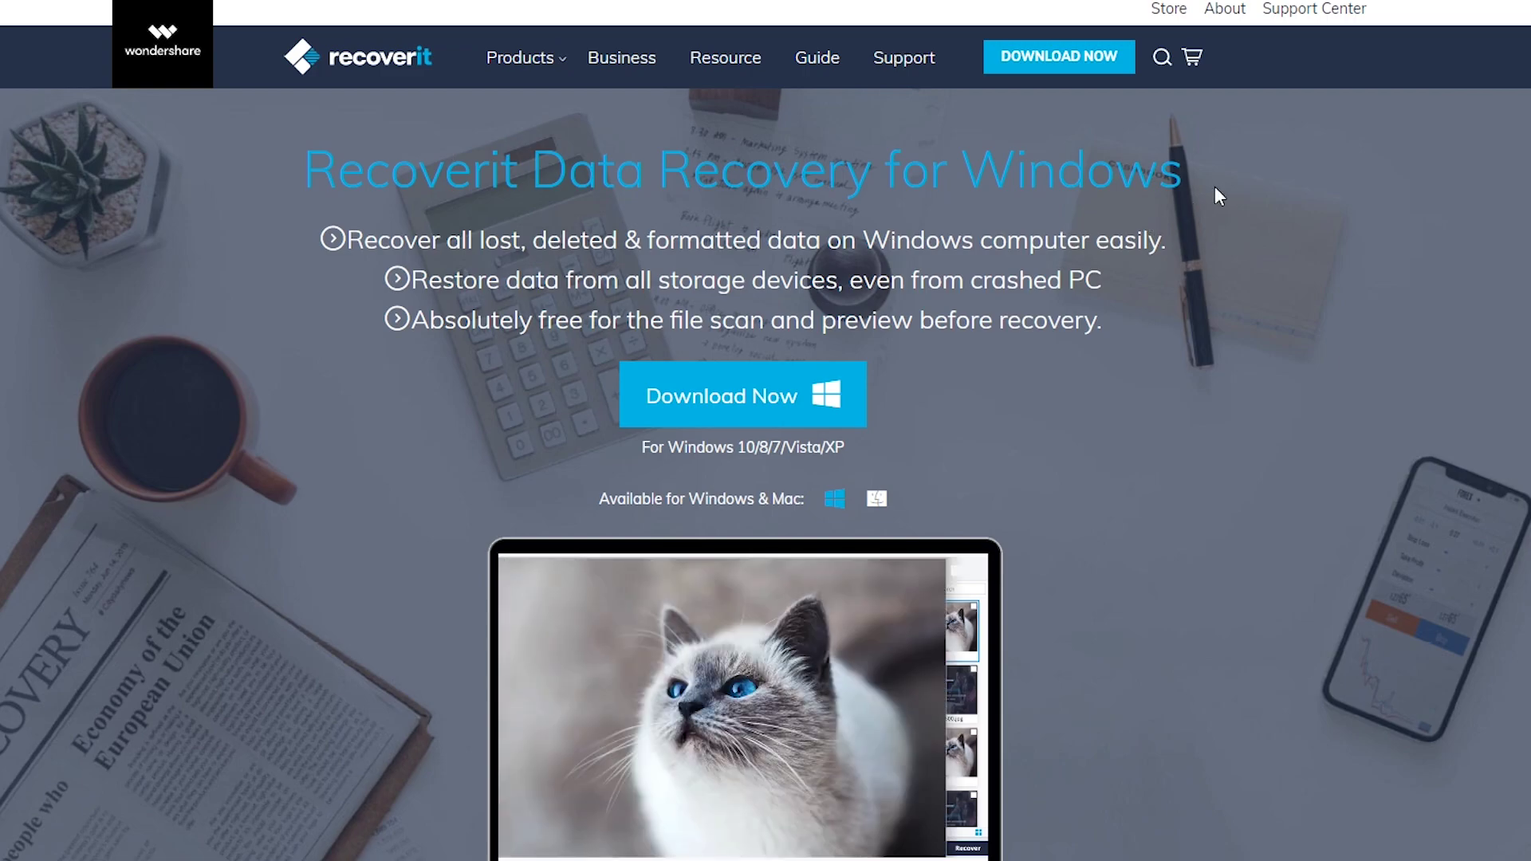
Step: Pick the Mac icon under Download Now, then show the Devices Recovery tab's details
{"action": "scroll", "coordinate": [1221, 189], "scroll_direction": "down", "scroll_amount": 1}
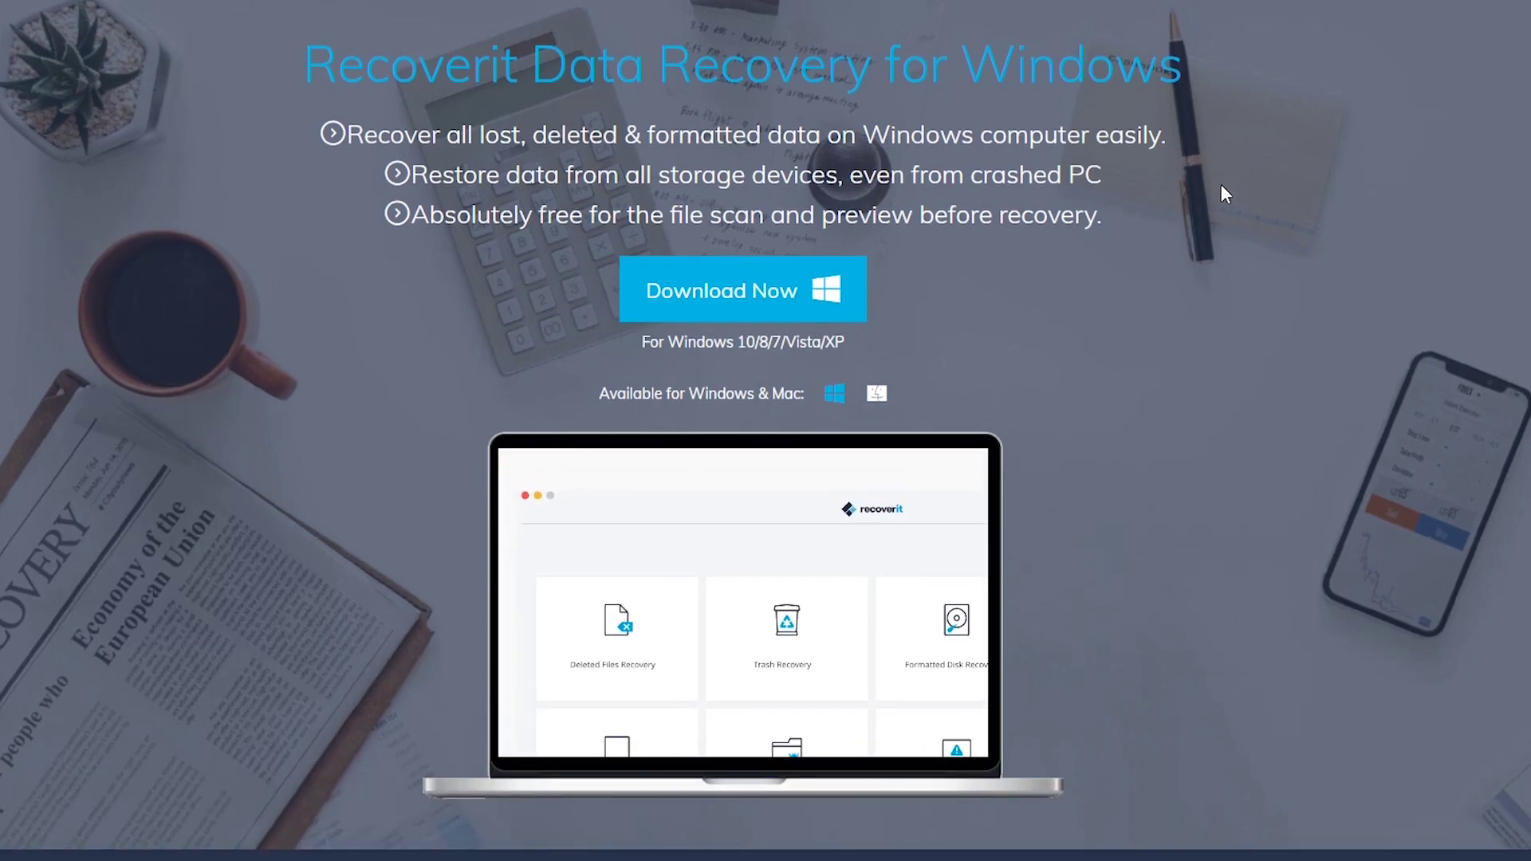
{"action": "left_click", "coordinate": [876, 395]}
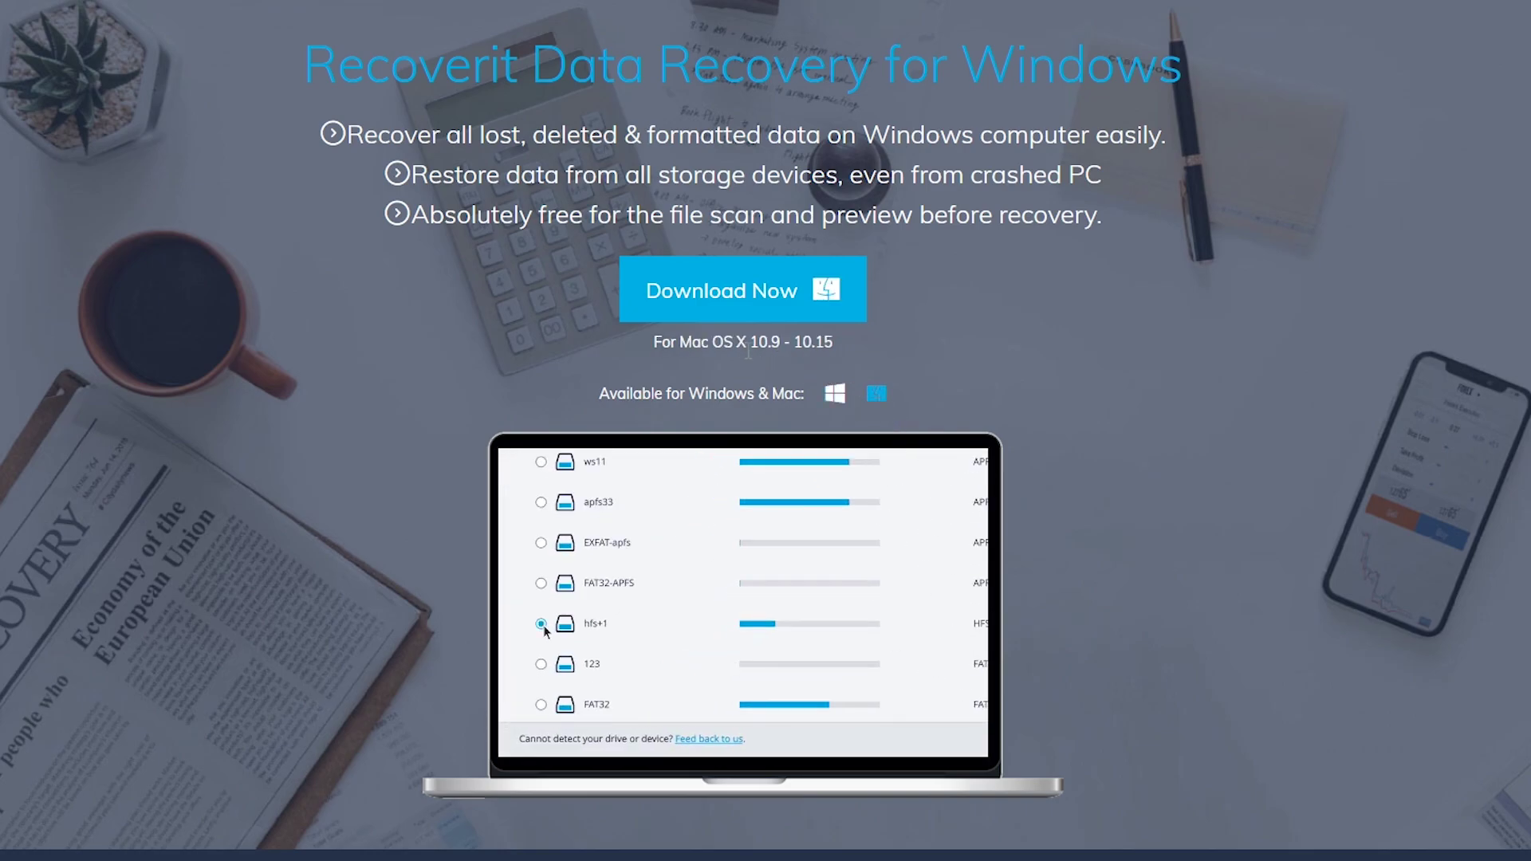
{"action": "scroll", "coordinate": [1138, 404], "scroll_direction": "down", "scroll_amount": 5}
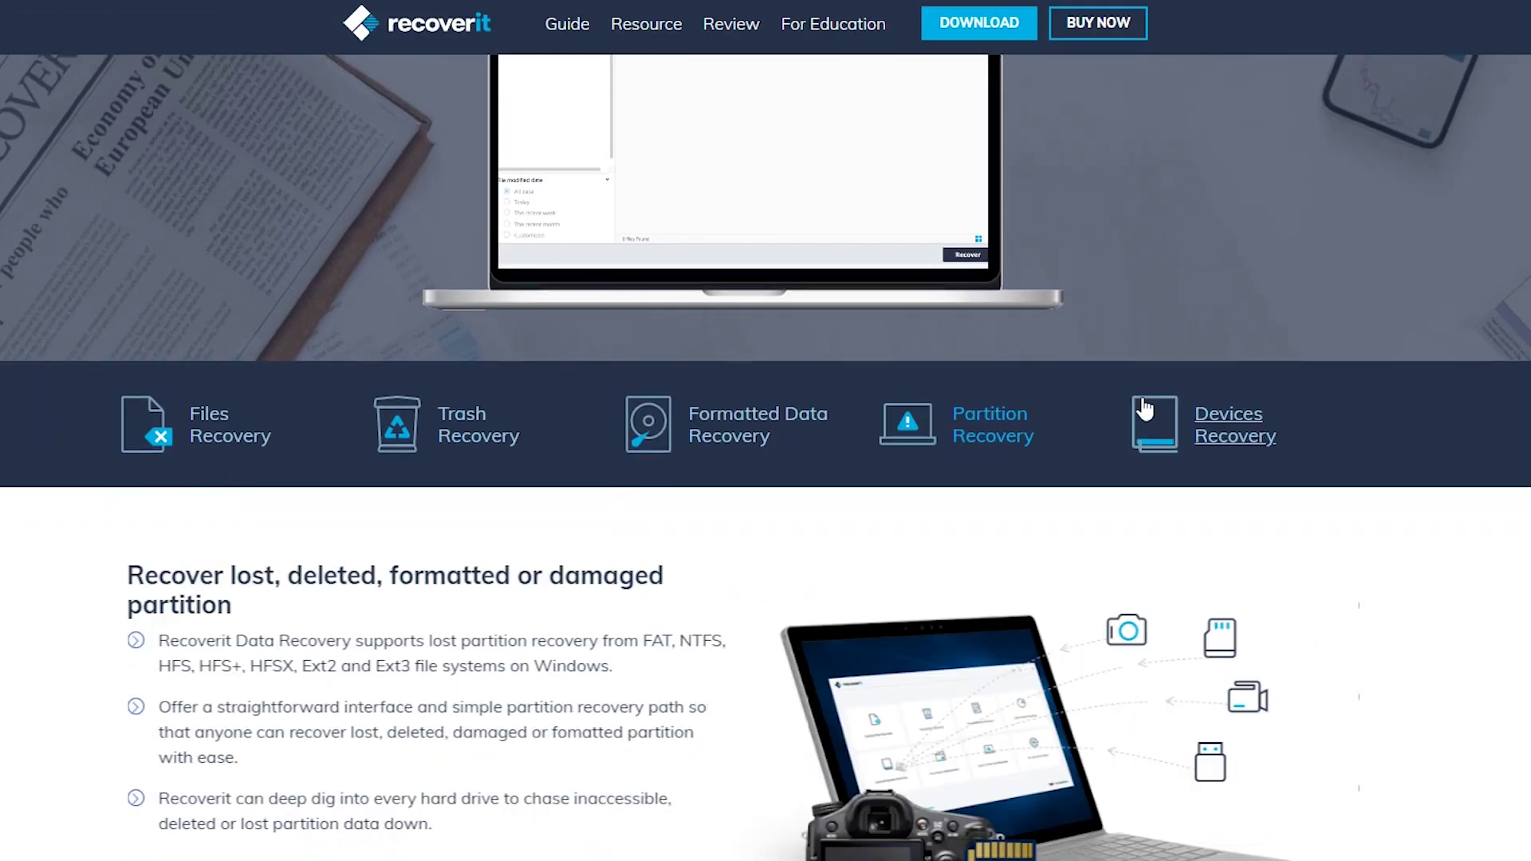
{"action": "left_click", "coordinate": [1144, 408]}
{"action": "scroll", "coordinate": [1361, 405], "scroll_direction": "down", "scroll_amount": 2}
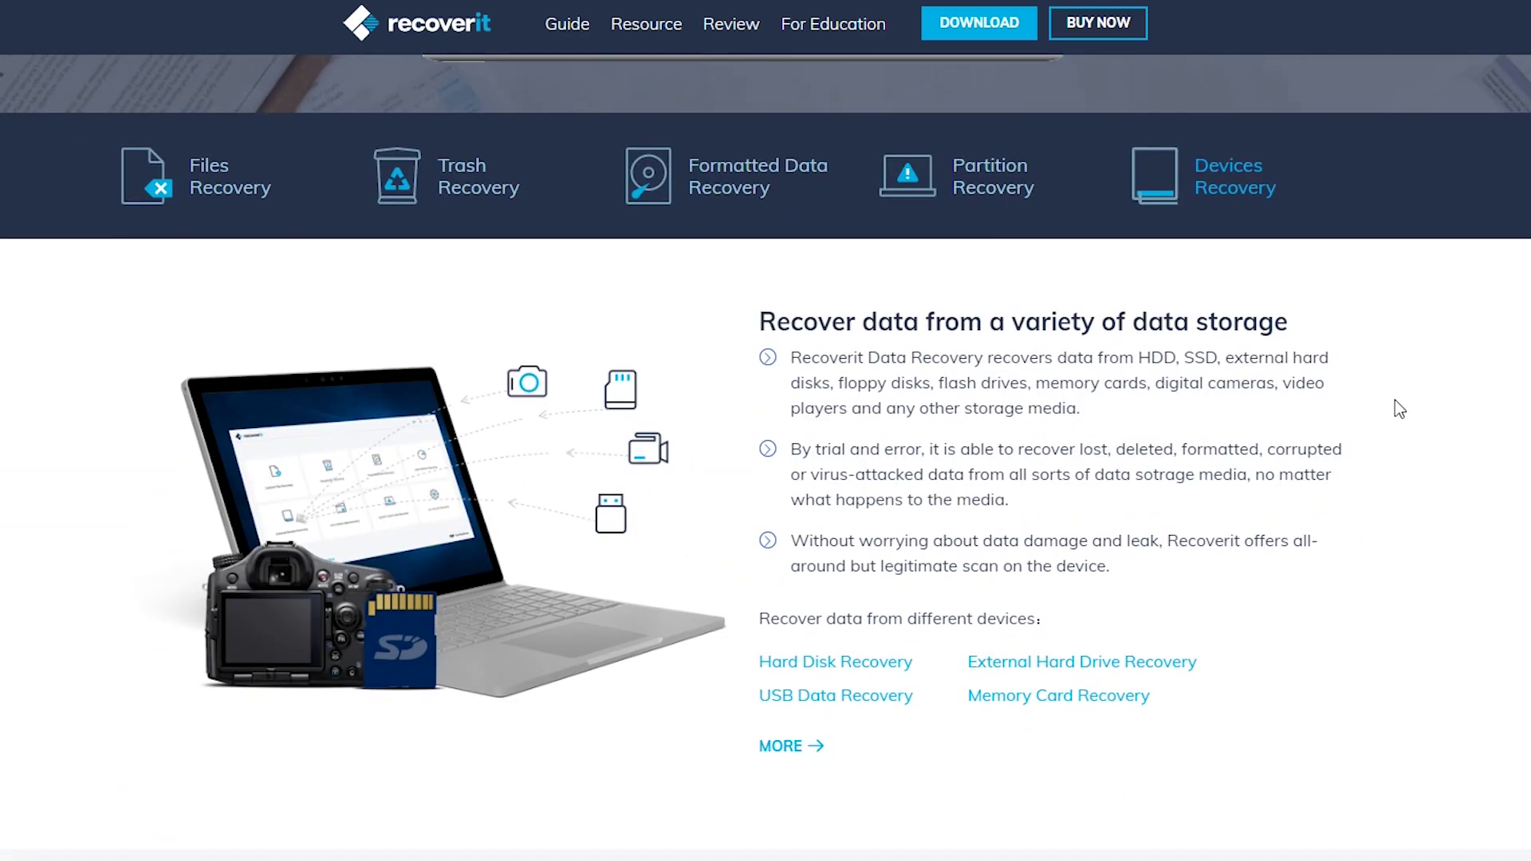